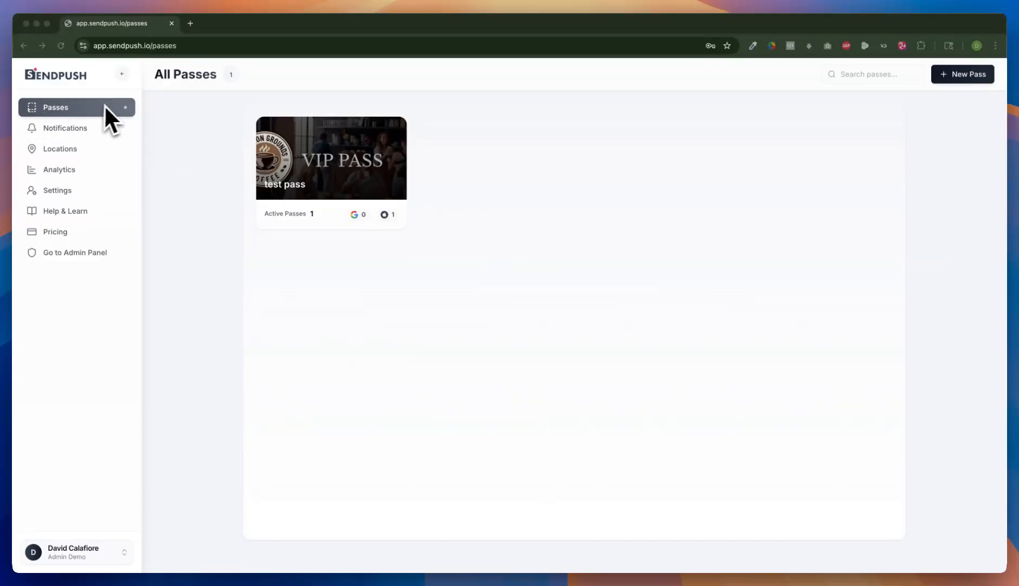
Step: Create a new pass named demo
left_click(953, 78)
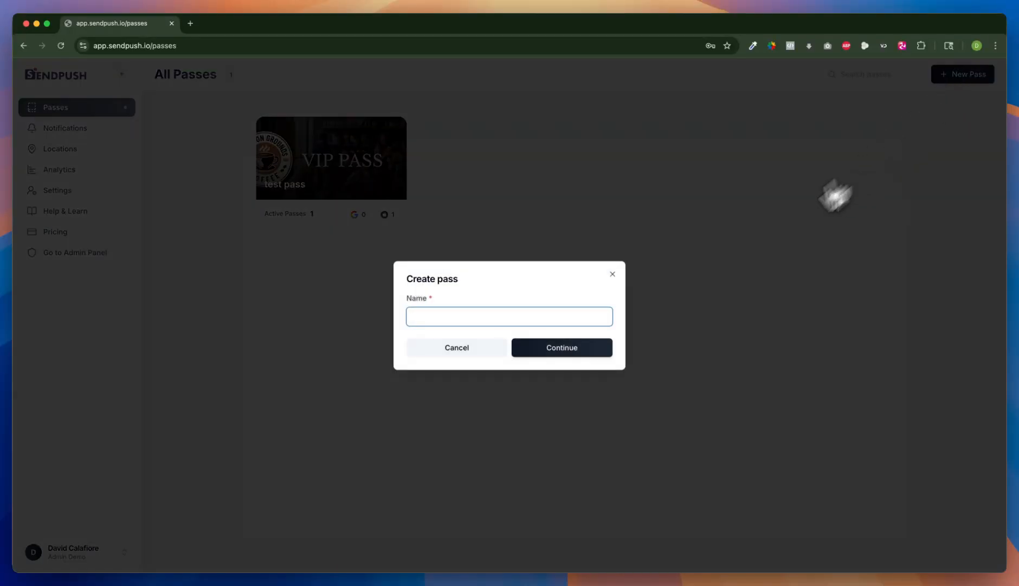
left_click(490, 318)
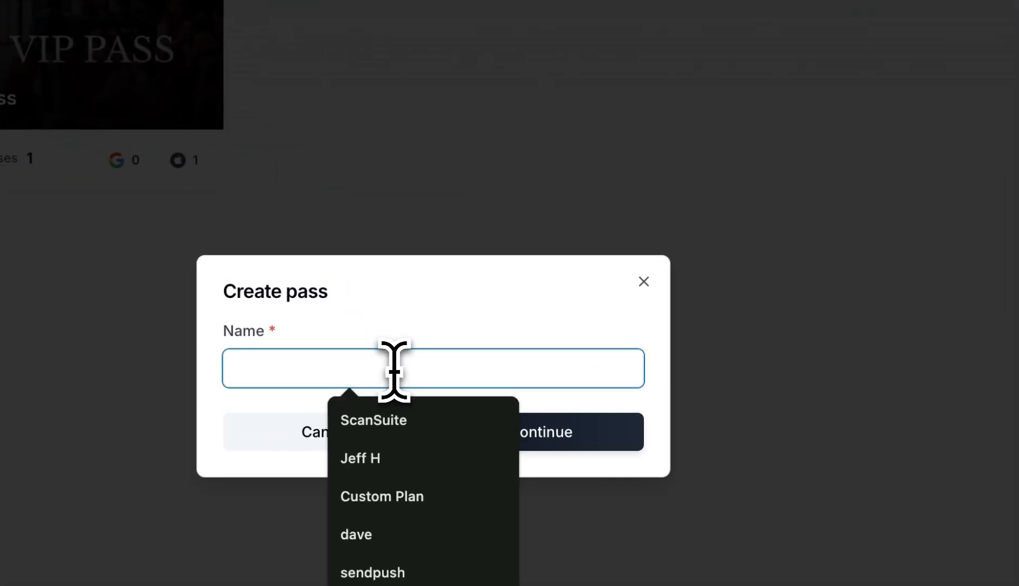
type("dem")
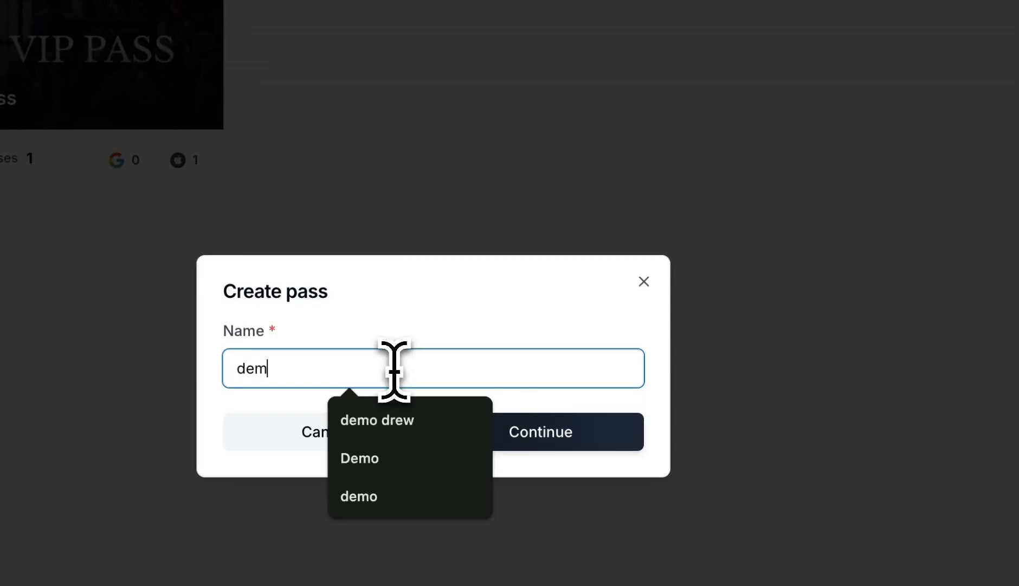
type("o")
key("Return")
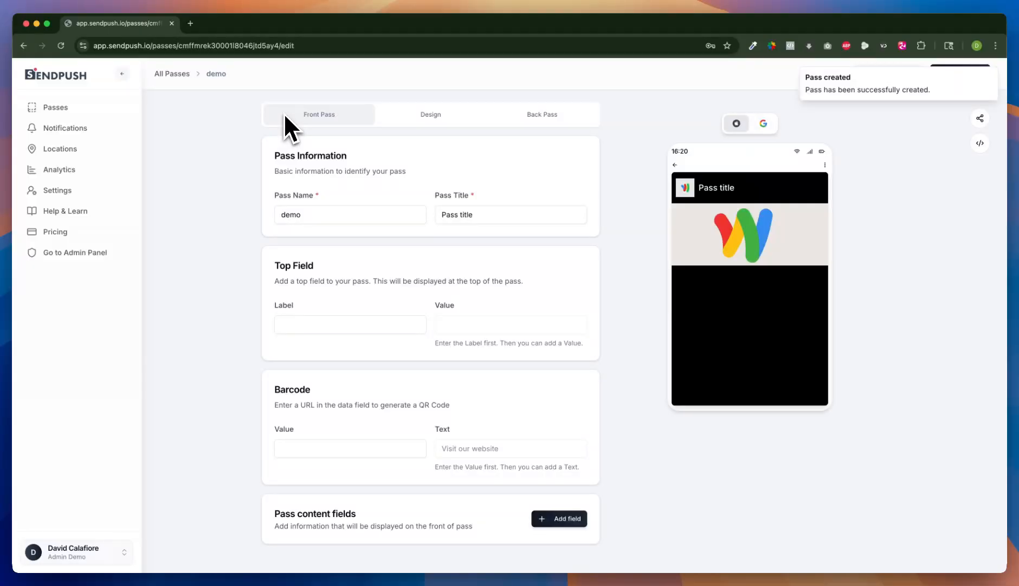
Step: Set the pass title to Sal's Pizza
double_click(292, 215)
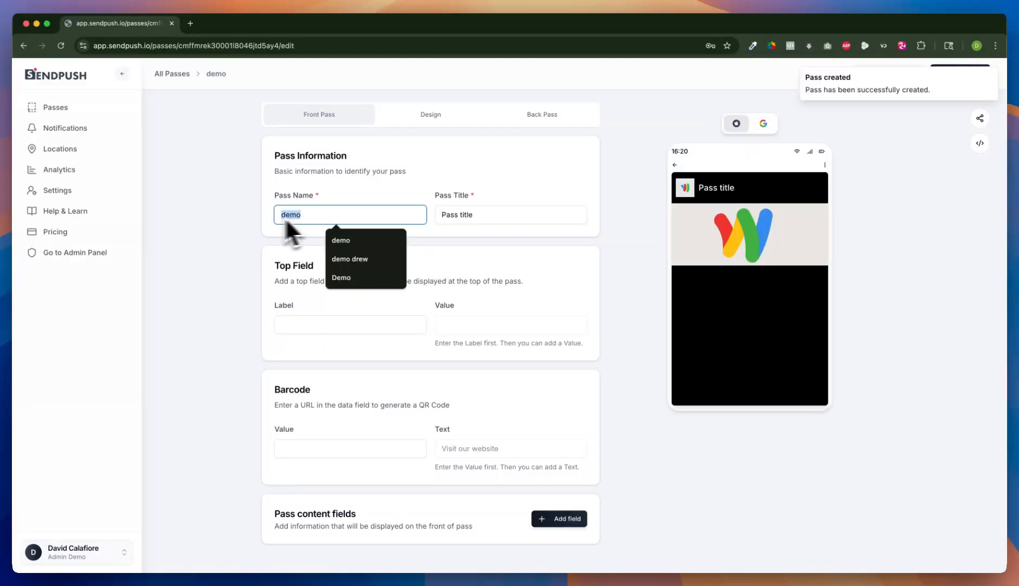
left_click(487, 214)
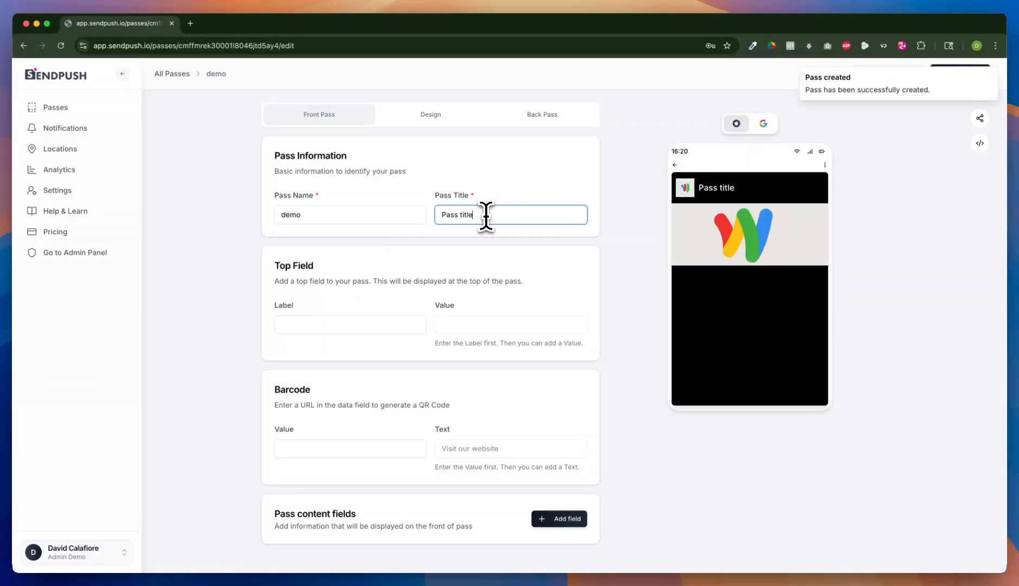
left_click_drag(485, 217, 426, 222)
type("Sa")
type("rs")
key("BackSpace")
key("BackSpace")
type("l's Pizzq")
key("BackSpace")
type("a")
left_click_drag(490, 214, 433, 214)
left_click(742, 187)
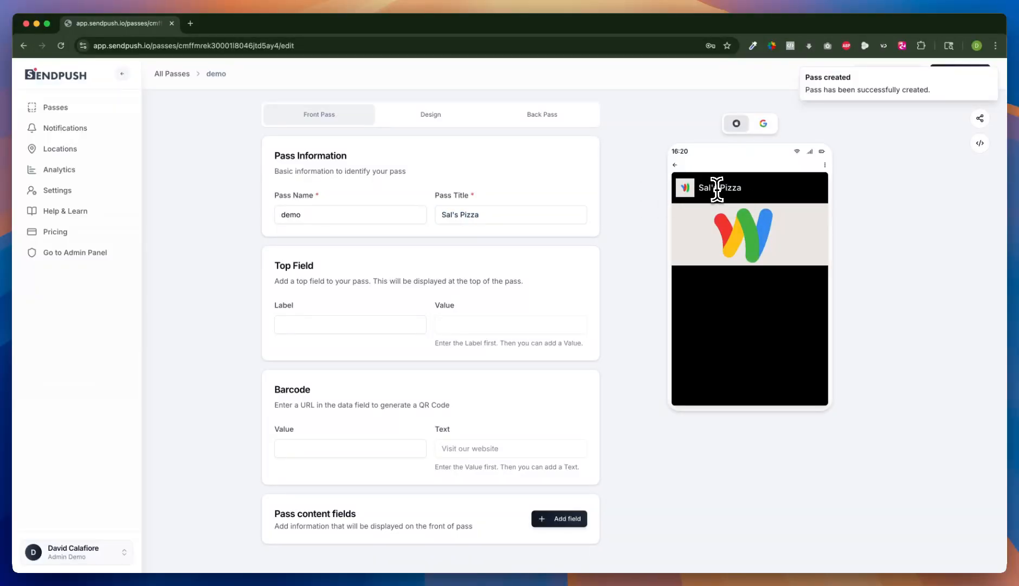
Step: Fill in the top field with label STATUS and value VIP MEMBER
triple_click(495, 195)
left_click_drag(275, 265, 327, 270)
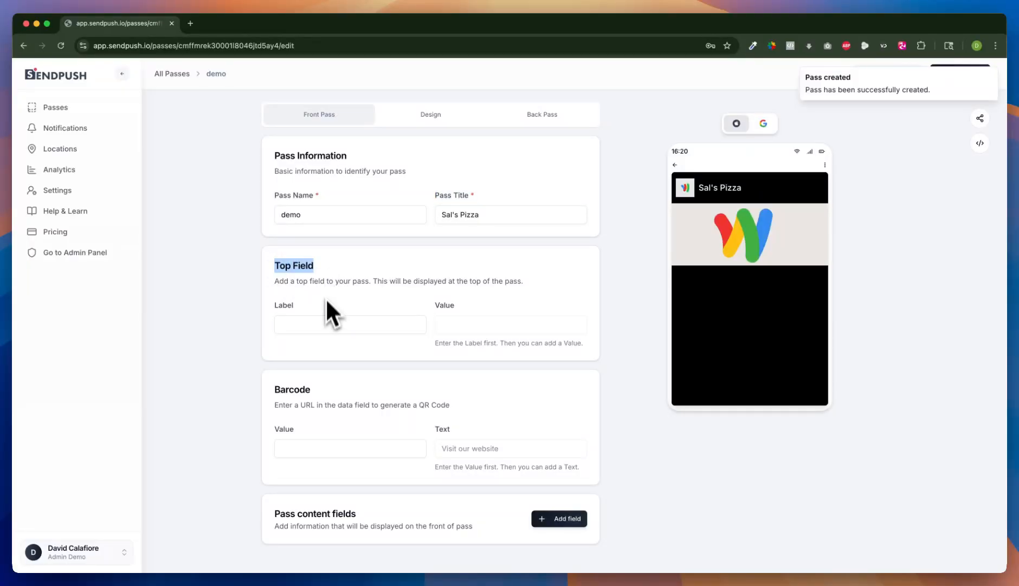
left_click(792, 187)
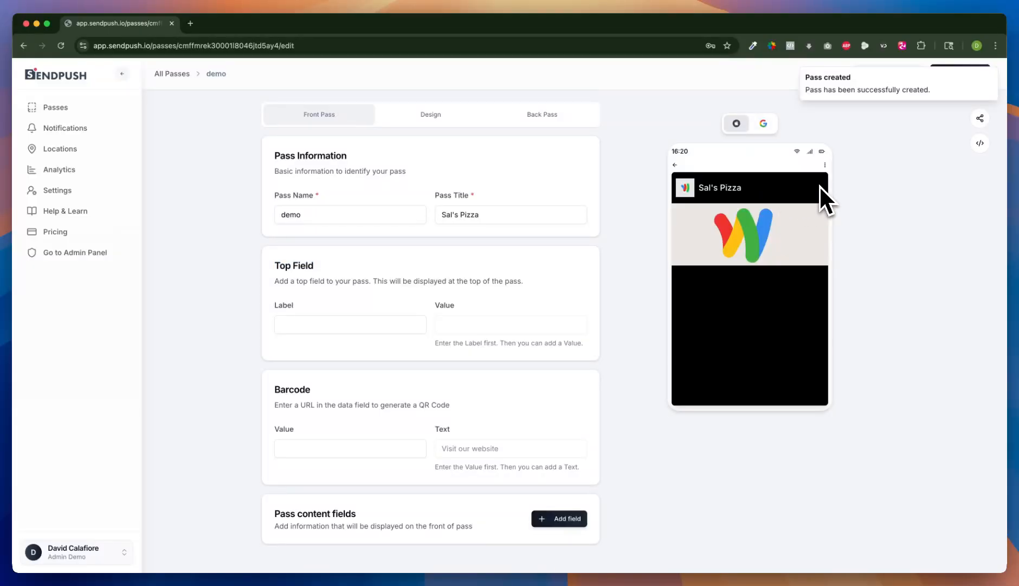
left_click(353, 323)
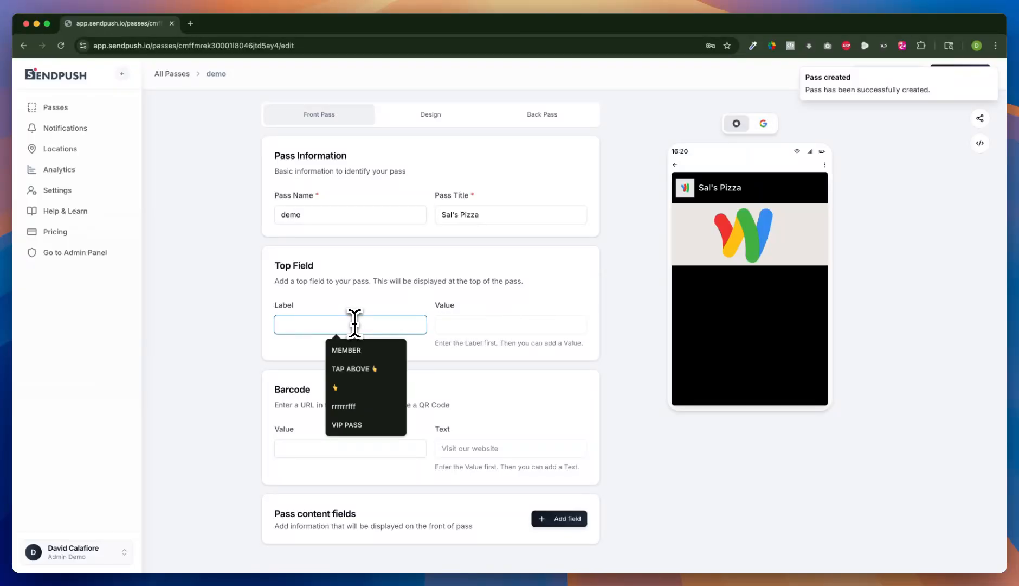
type("ST")
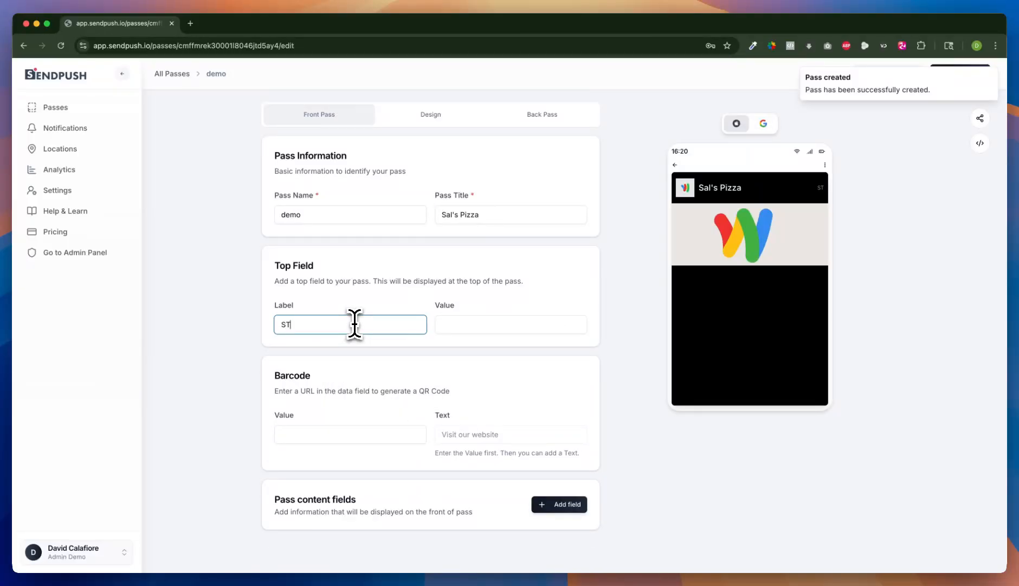
type("ATUS")
left_click(496, 324)
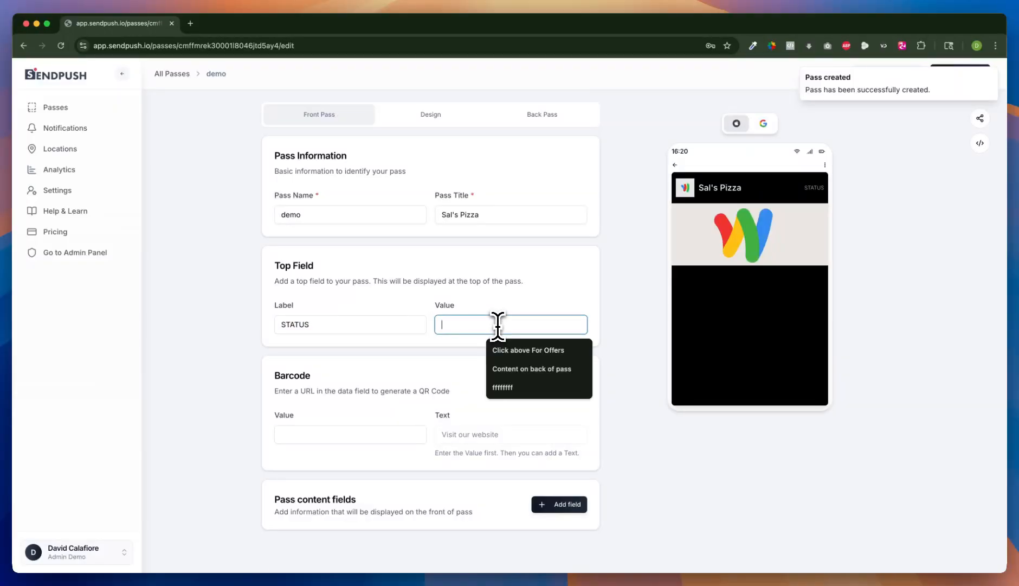
type("VIP ME")
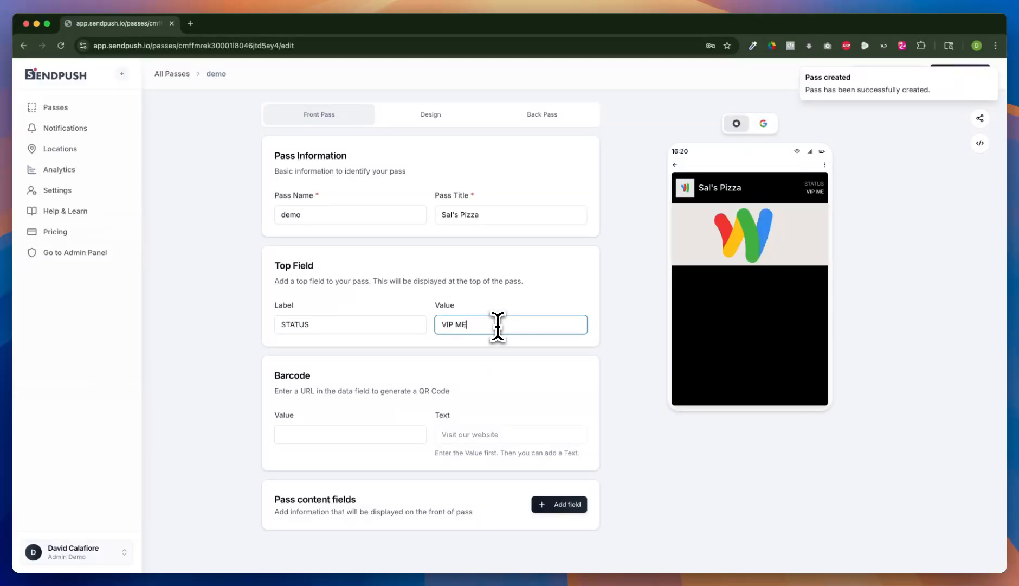
type("MBER")
left_click(793, 189)
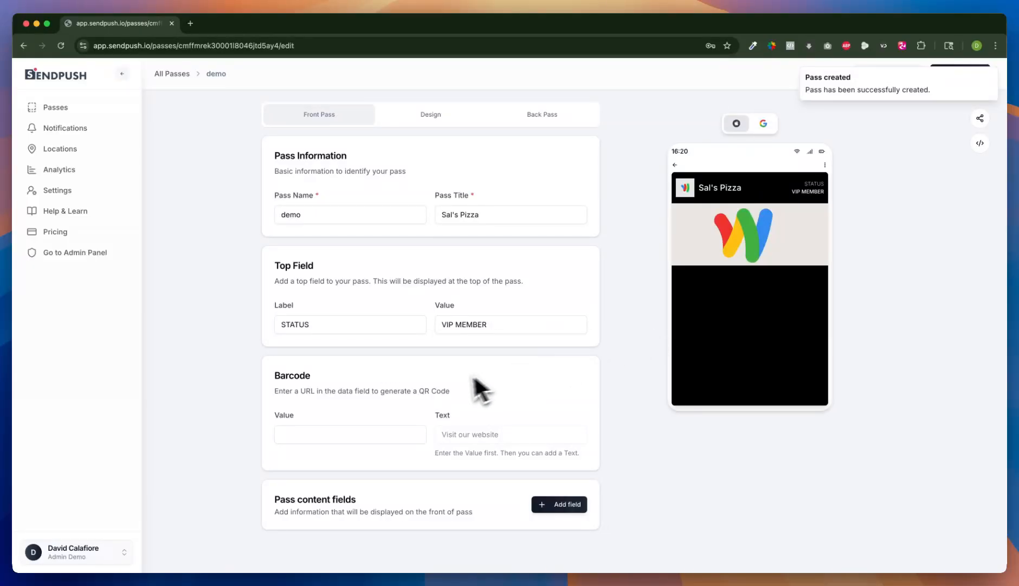
left_click(315, 434)
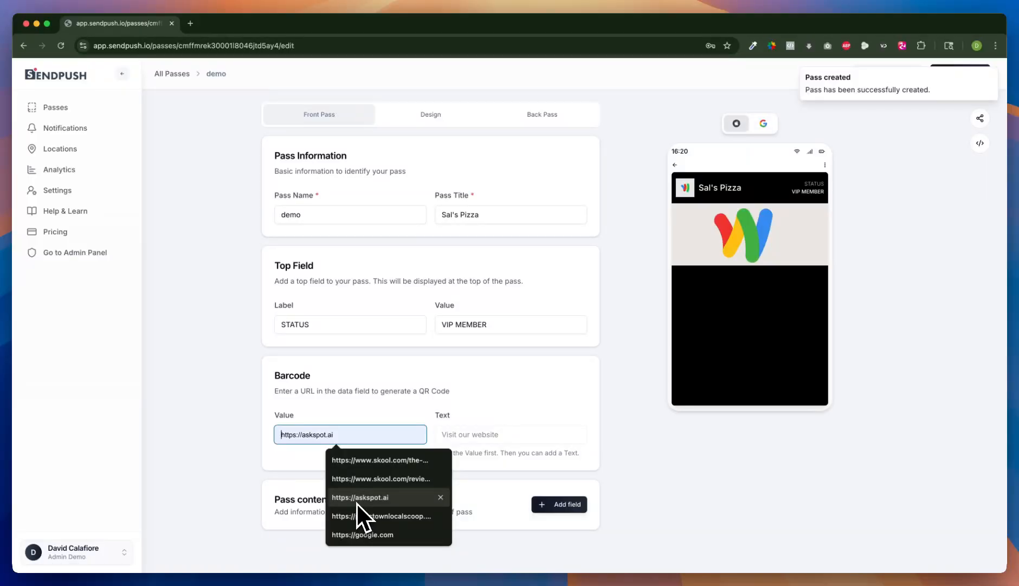
type("http")
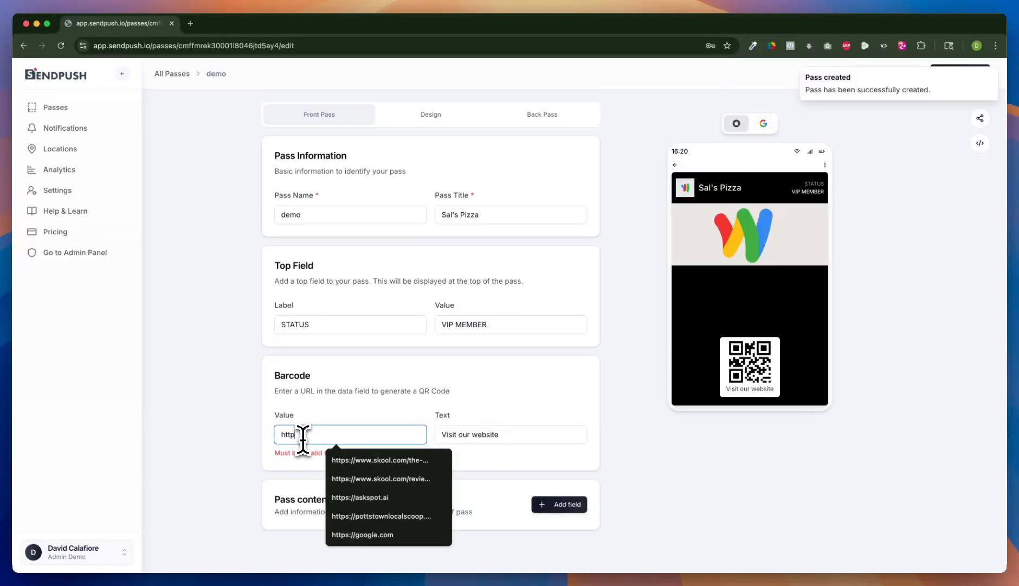
type("s://send")
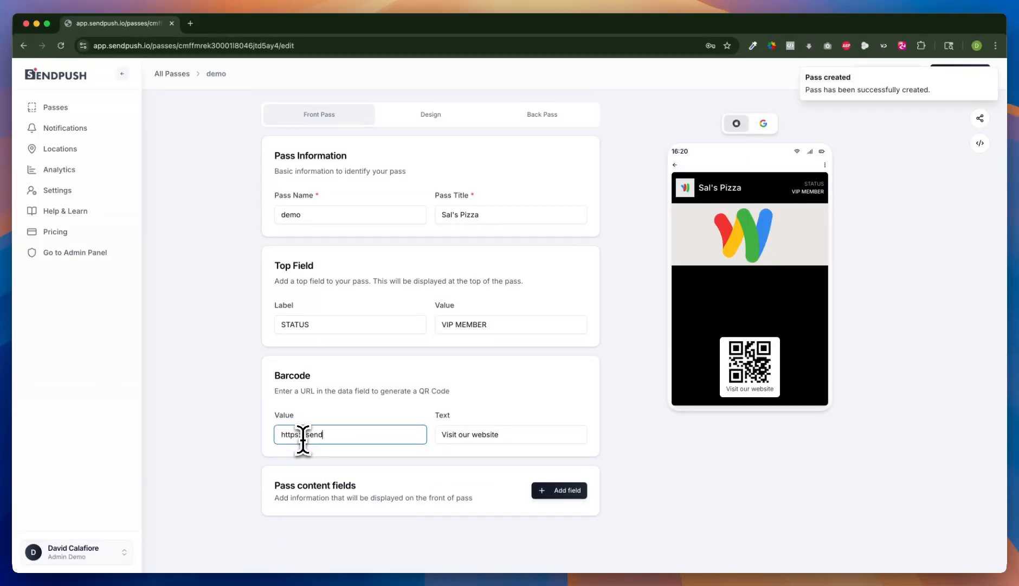
type("push.oi")
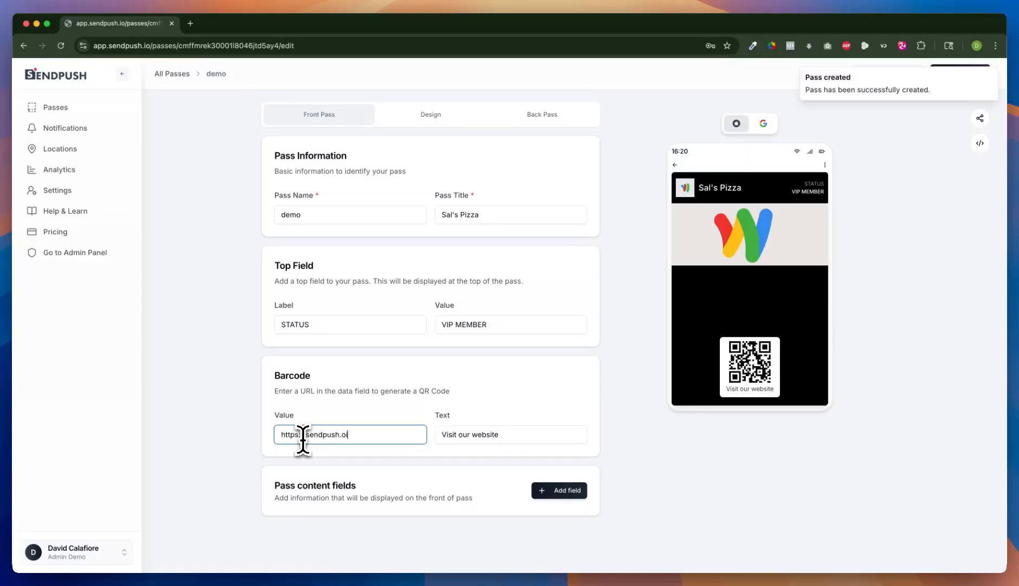
key("BackSpace")
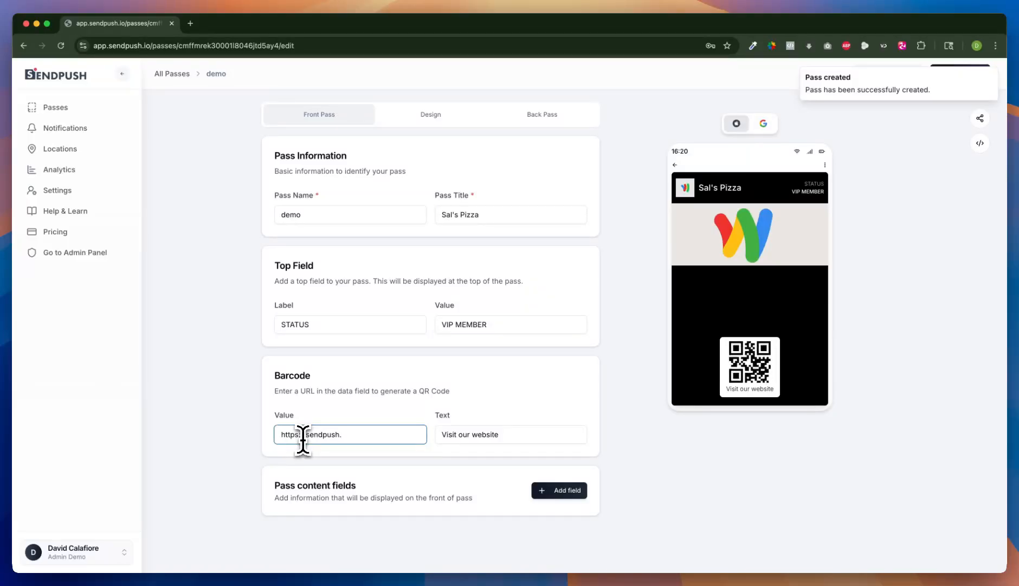
type("io")
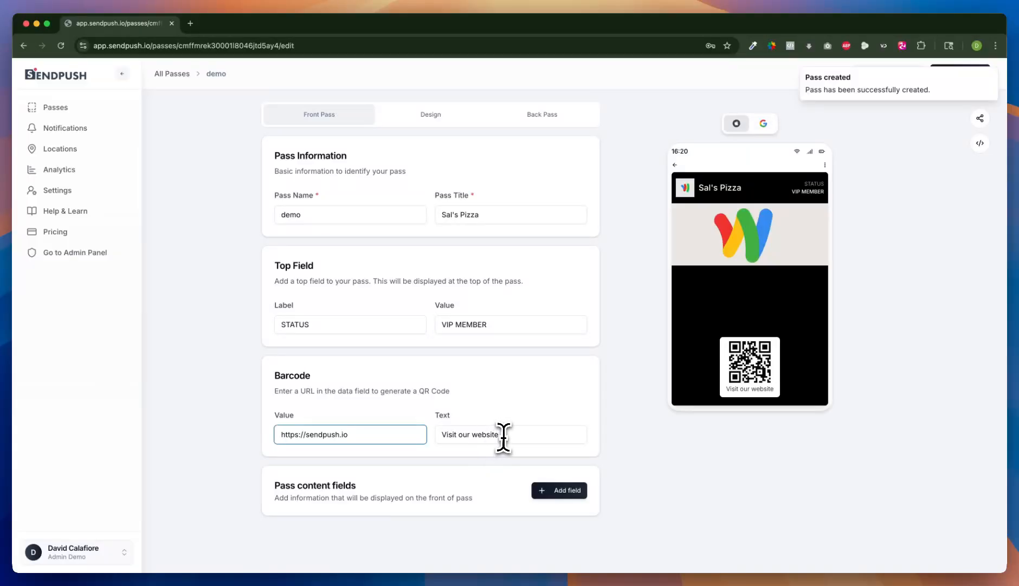
left_click_drag(501, 433, 431, 436)
left_click(729, 391)
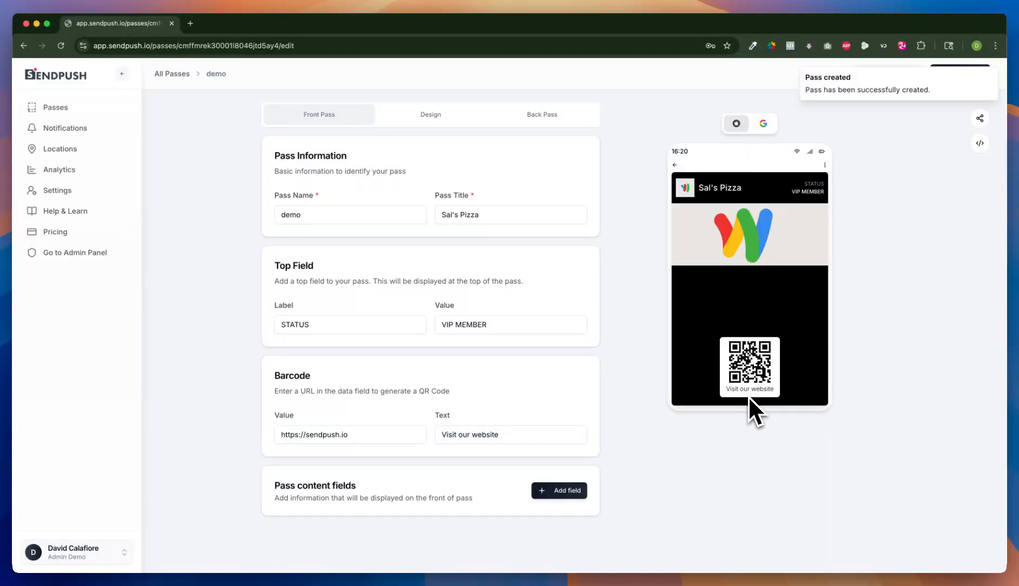
left_click_drag(373, 434, 274, 443)
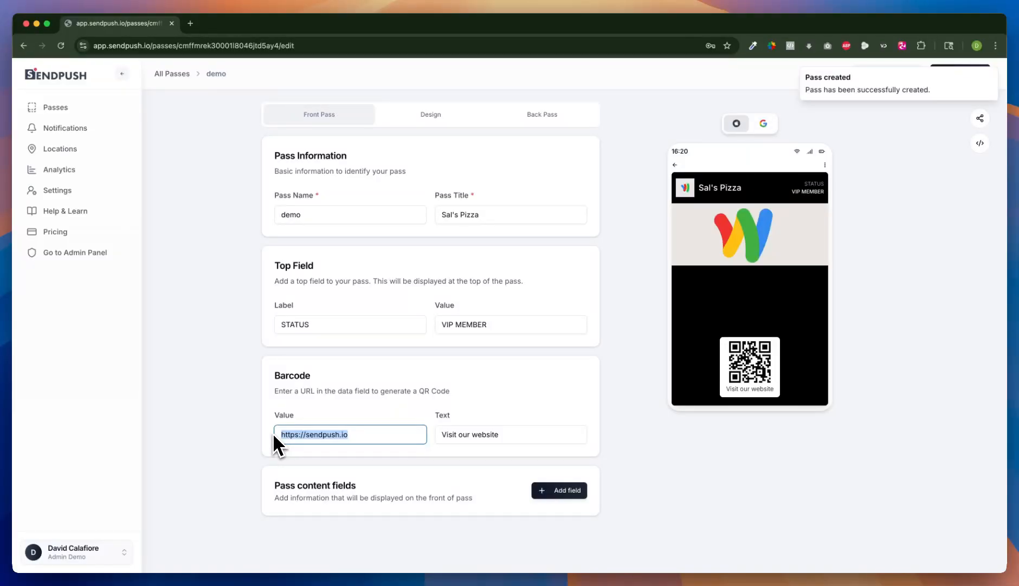
left_click(320, 461)
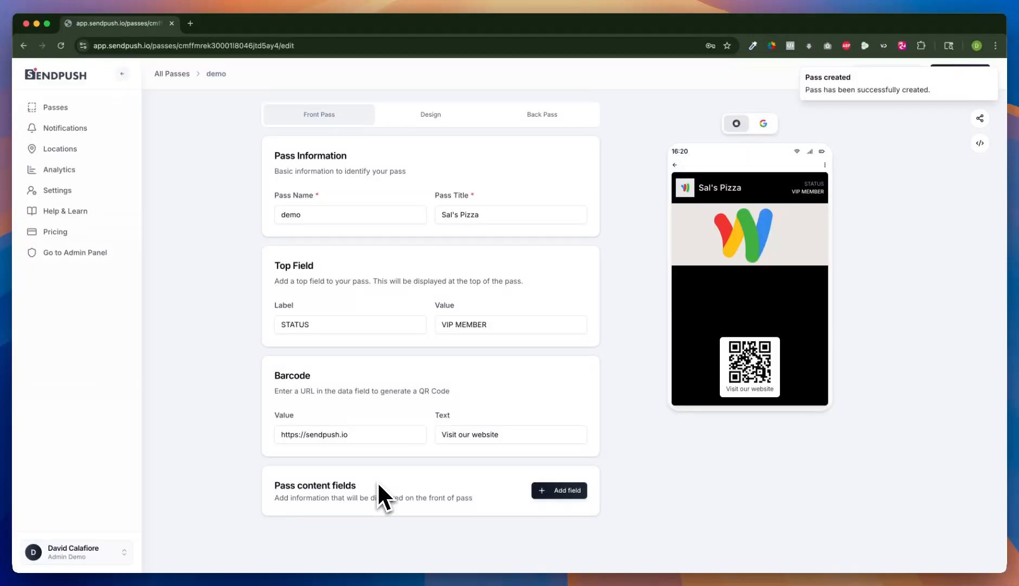
Step: Add a pass content field labelled "Be the first to know about special offers at sal's"
left_click(556, 491)
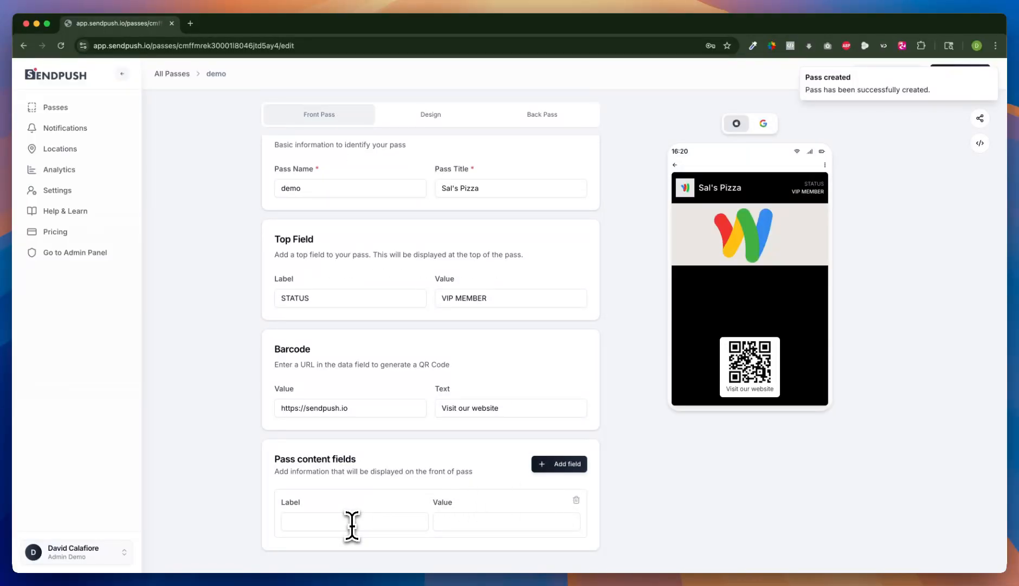
left_click(353, 523)
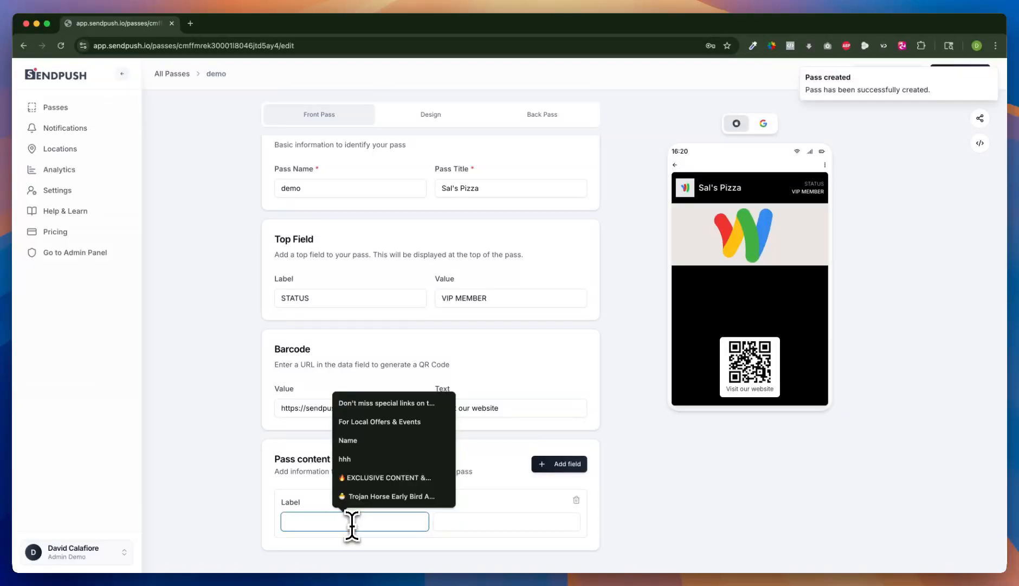
type("Be the ")
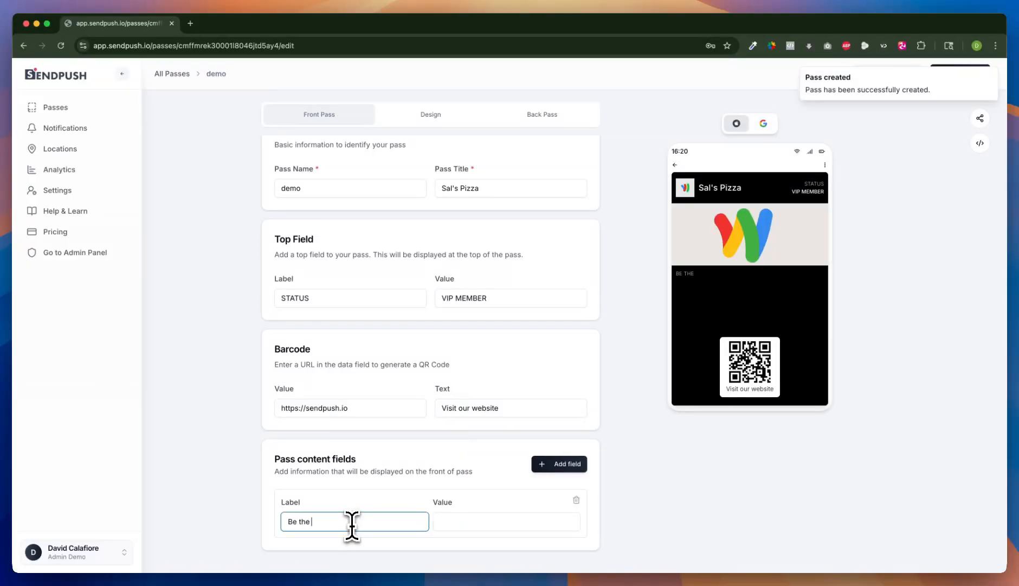
type("first to know about special of")
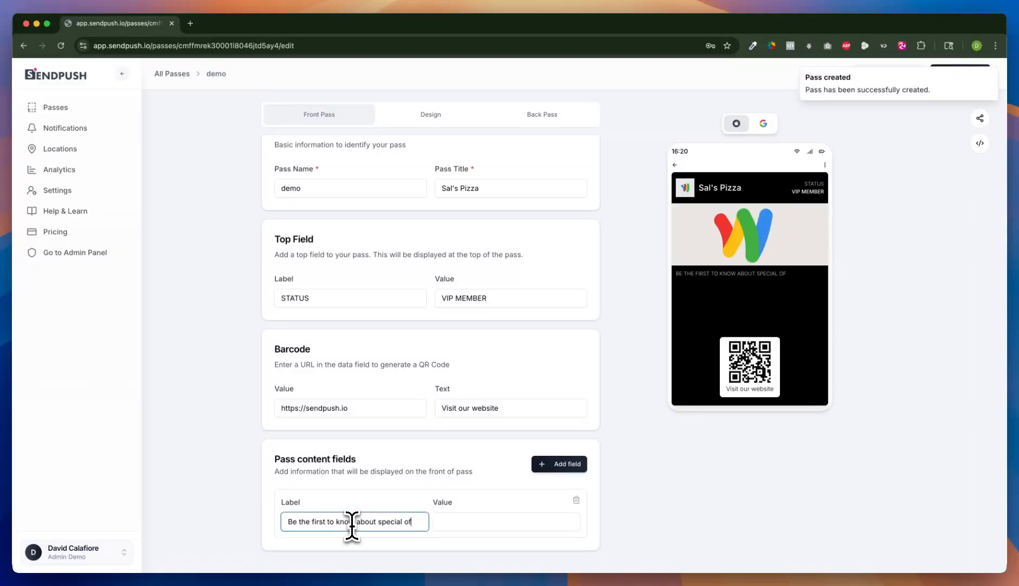
type("fers and")
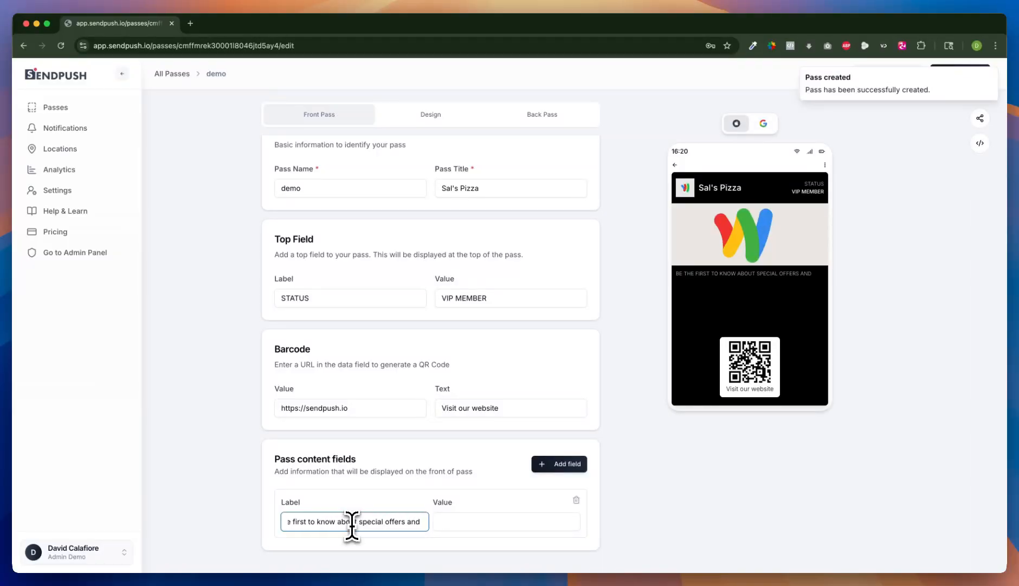
type(" events")
key("BackSpace")
key("BackSpace")
key("BackSpace")
key("BackSpace")
key("BackSpace")
key("BackSpace")
key("BackSpace")
key("BackSpace")
key("BackSpace")
key("BackSpace")
key("BackSpace")
key("BackSpace")
key("BackSpace")
key("BackSpace")
key("BackSpace")
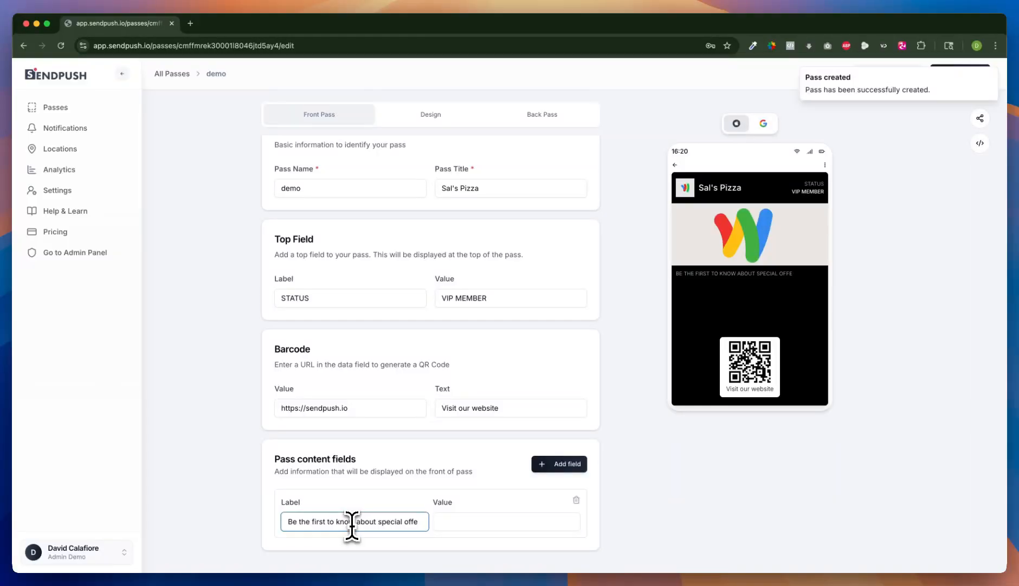
key("BackSpace")
key("BackSpace")
key("BackSpace")
type("offers")
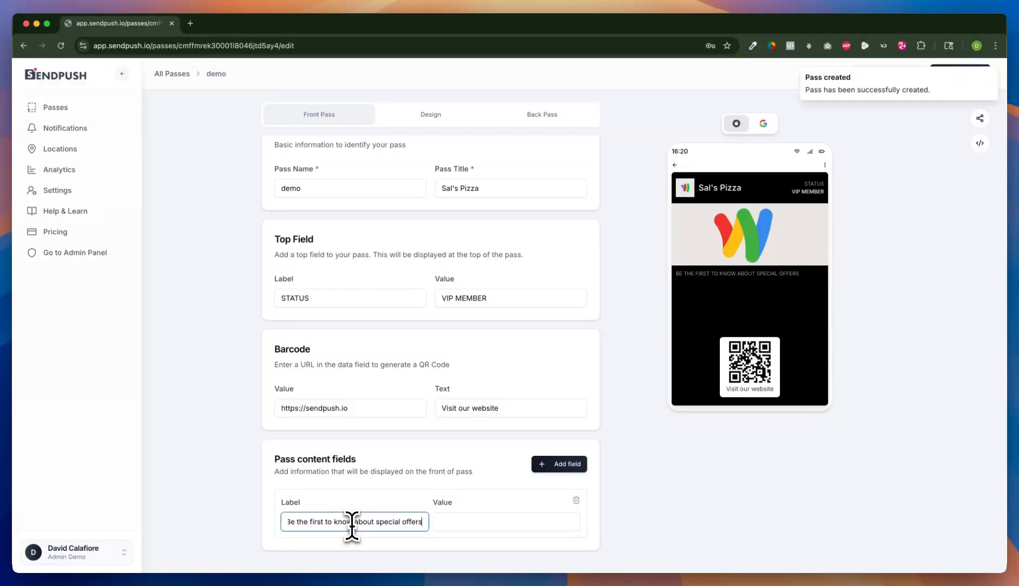
type(" at sa")
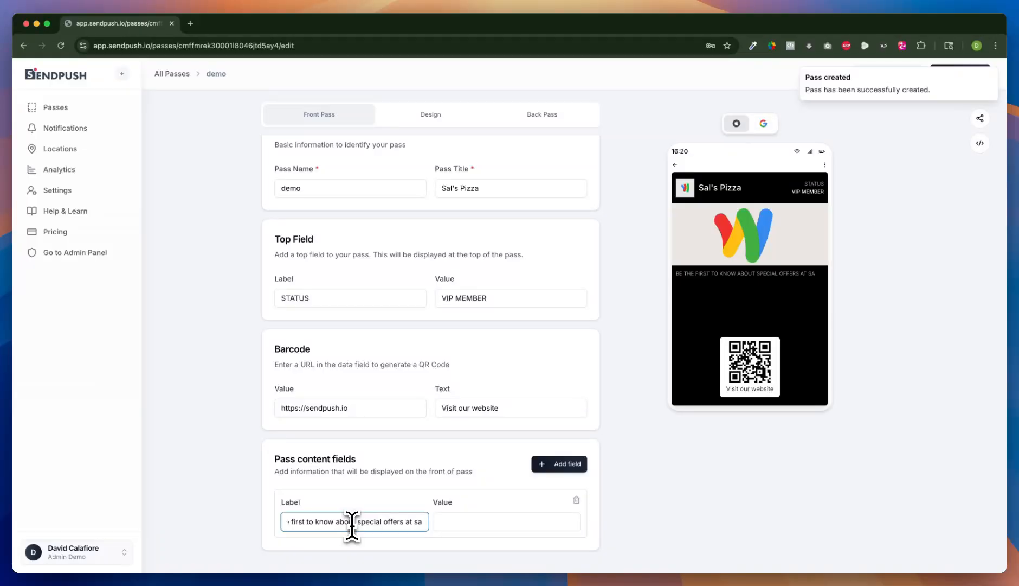
type("l's")
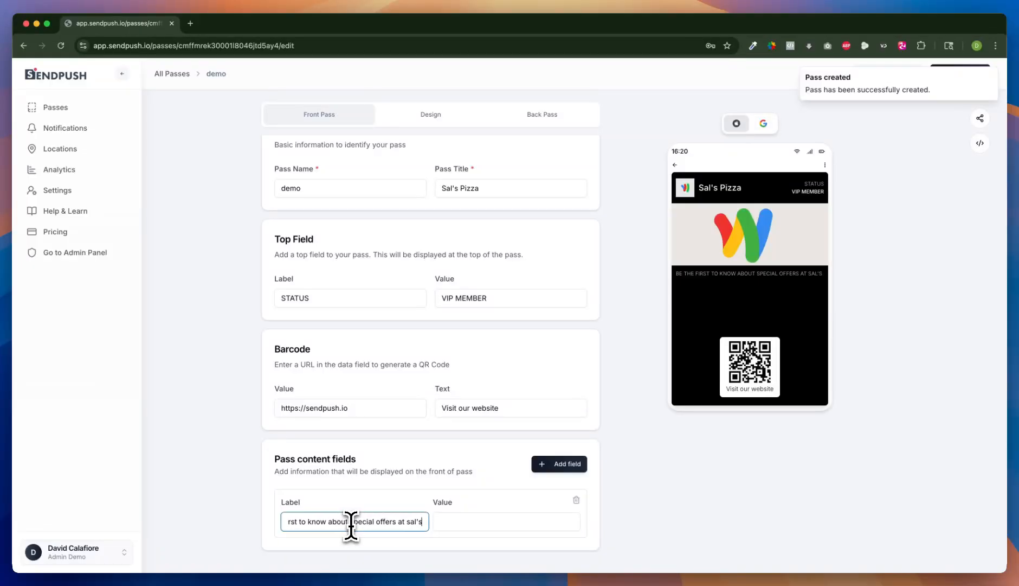
Step: Insert a pointing-hand emoji at the start of the pass content field's value
left_click(452, 521)
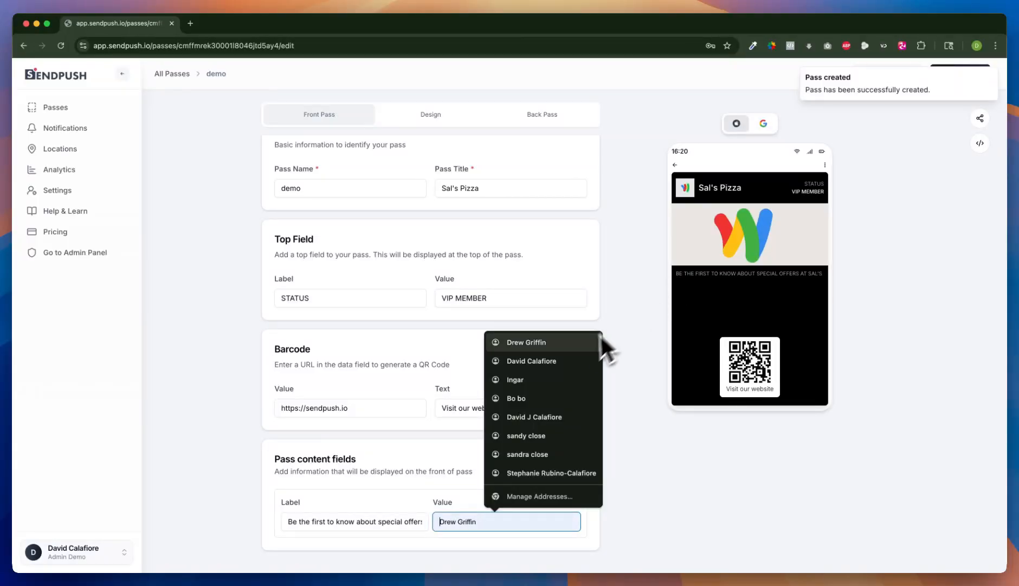
left_click(430, 504)
left_click(458, 519)
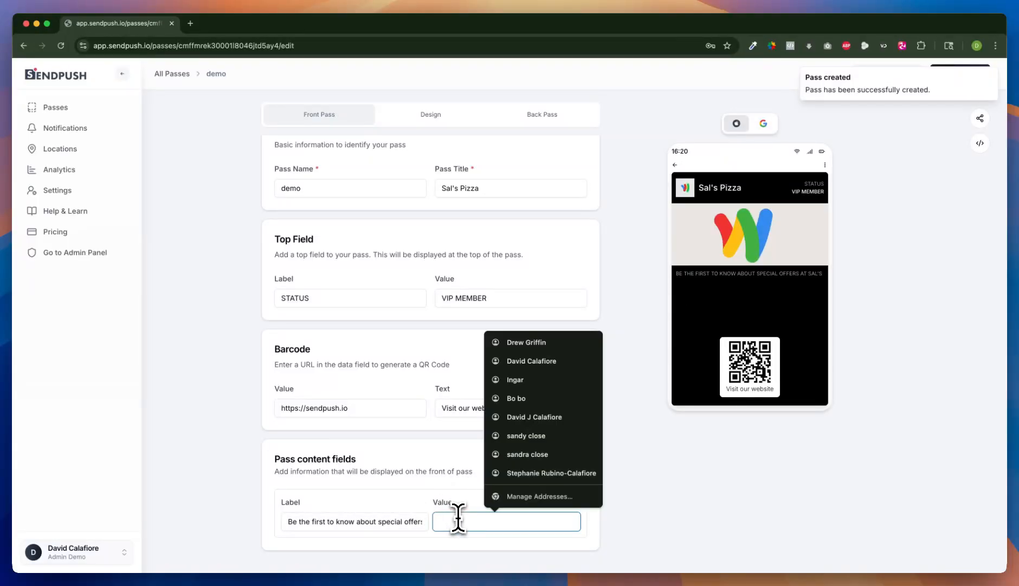
key("ctrl+super+space")
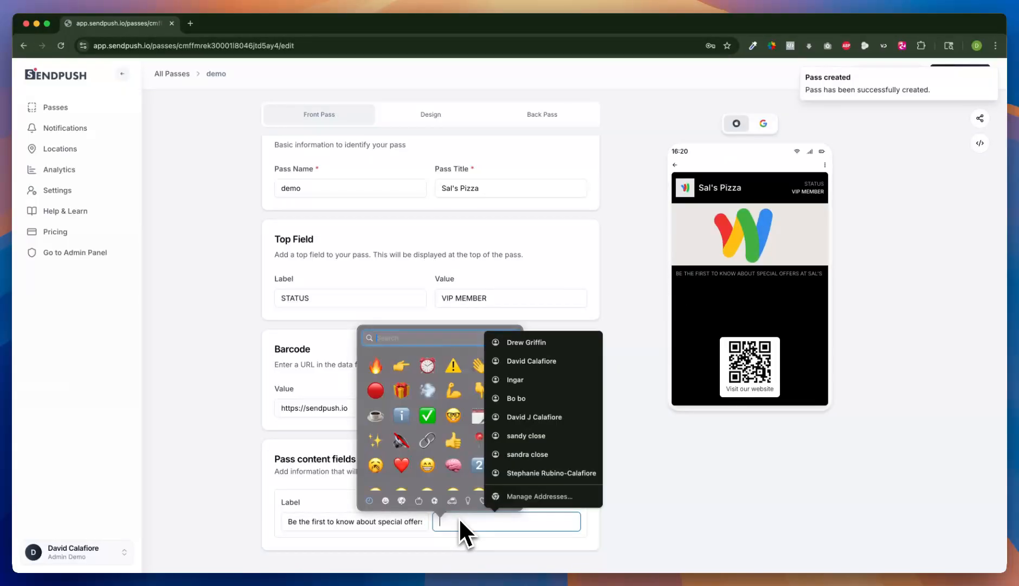
left_click(398, 374)
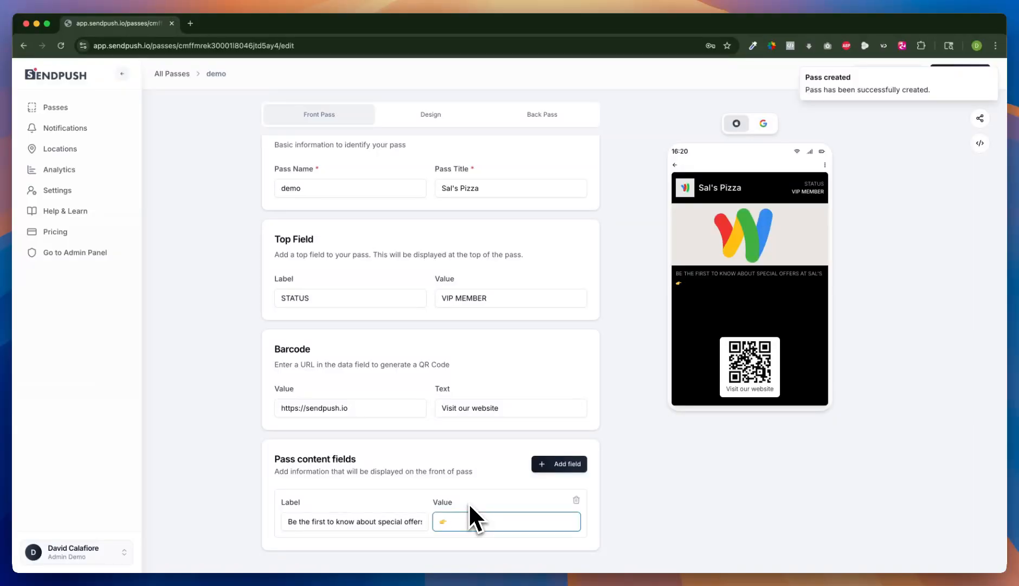
Step: Continue the content field's value with "To access current offers tap the 3 dot menu in the upper right hand corner"
type("To access current s")
key("BackSpace")
type("offers ")
type("c")
type("tap the ")
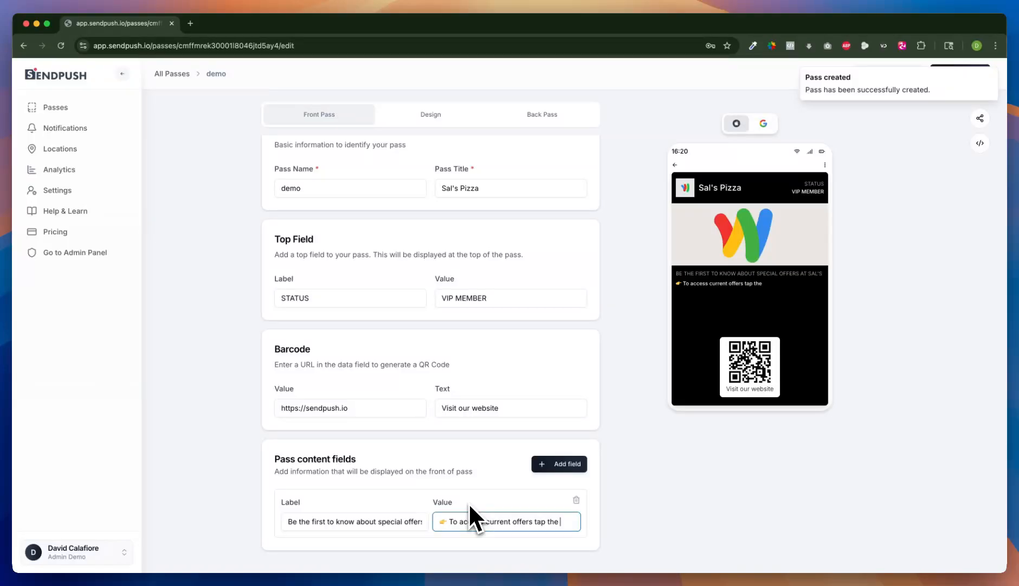
type(" 3 dot menu")
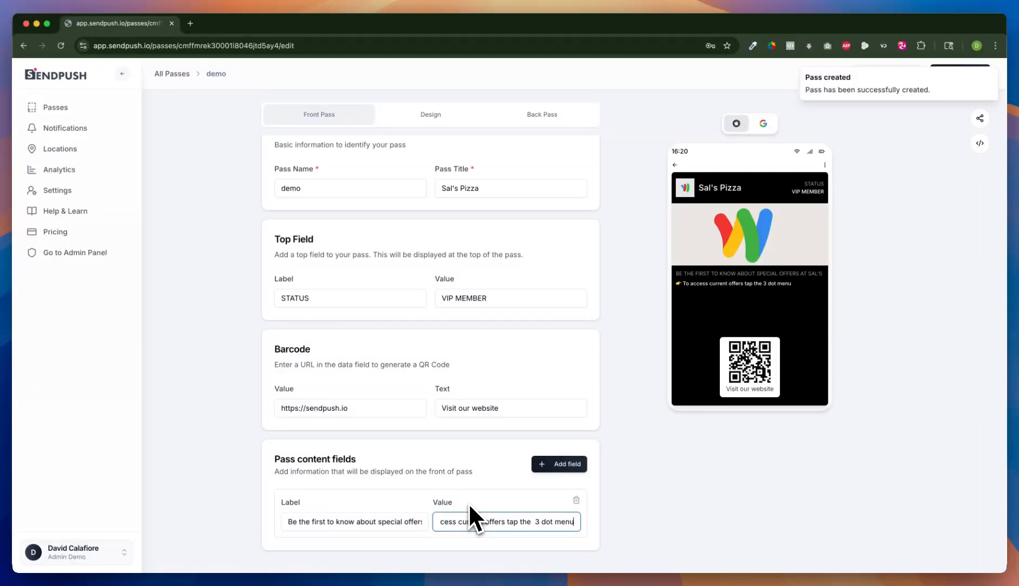
type(" in th")
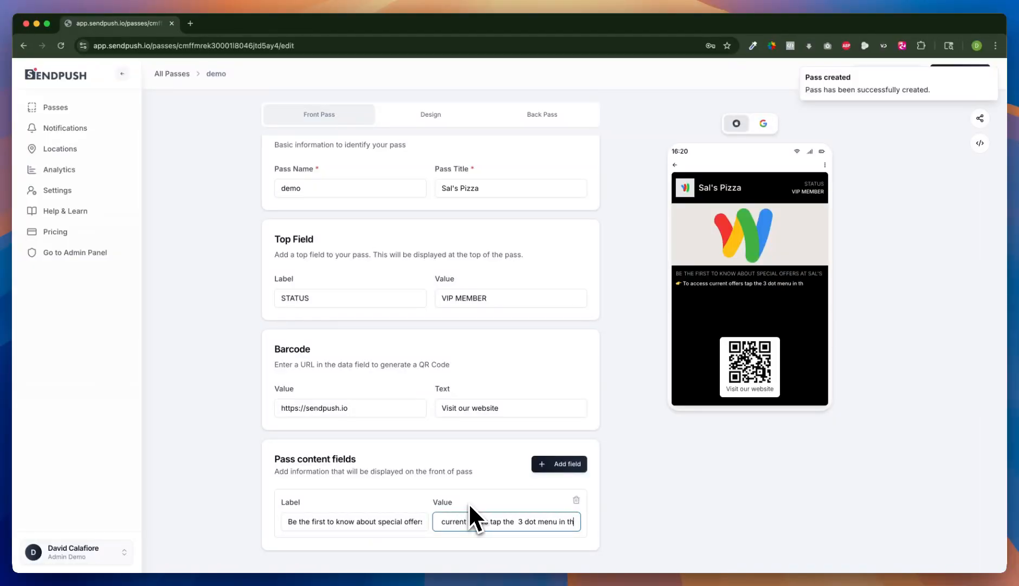
type("e upper right hand")
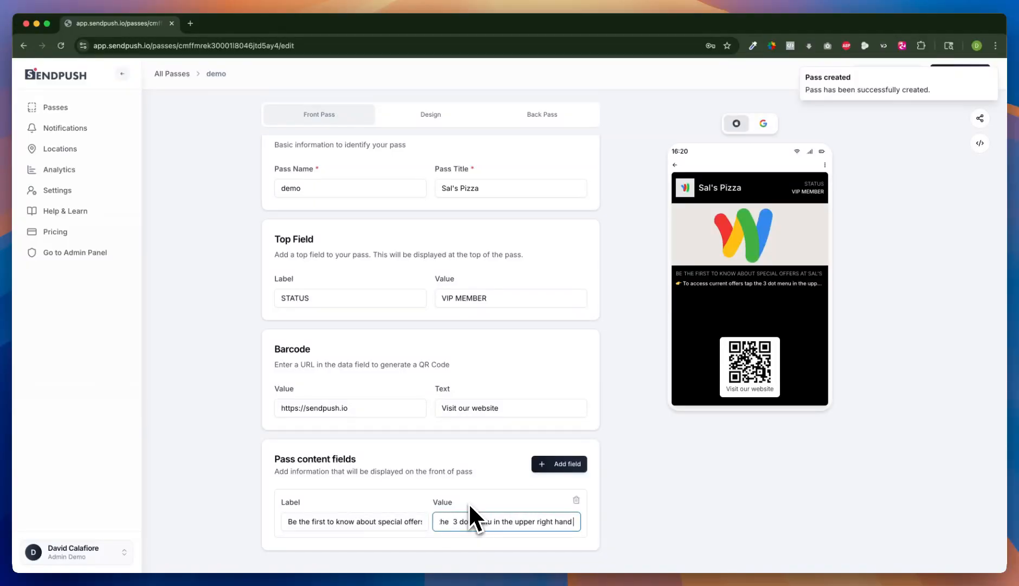
type(" corner")
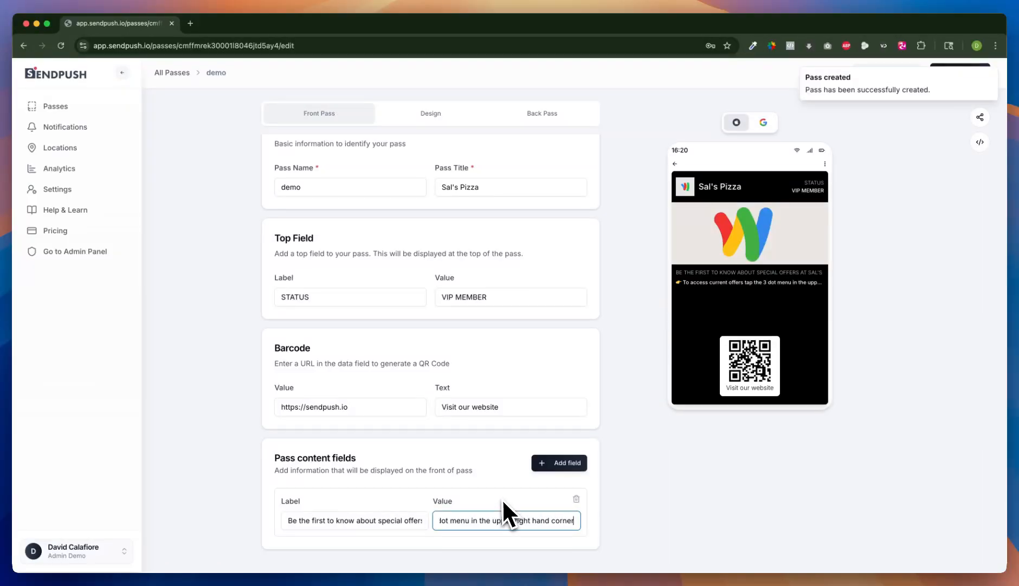
left_click(545, 464)
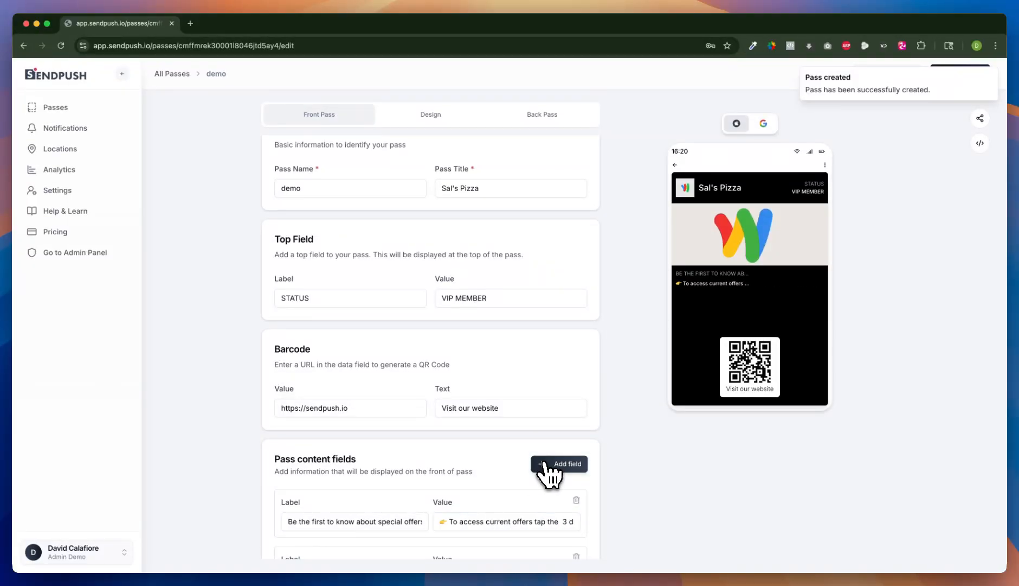
scroll(544, 464, "down", 2)
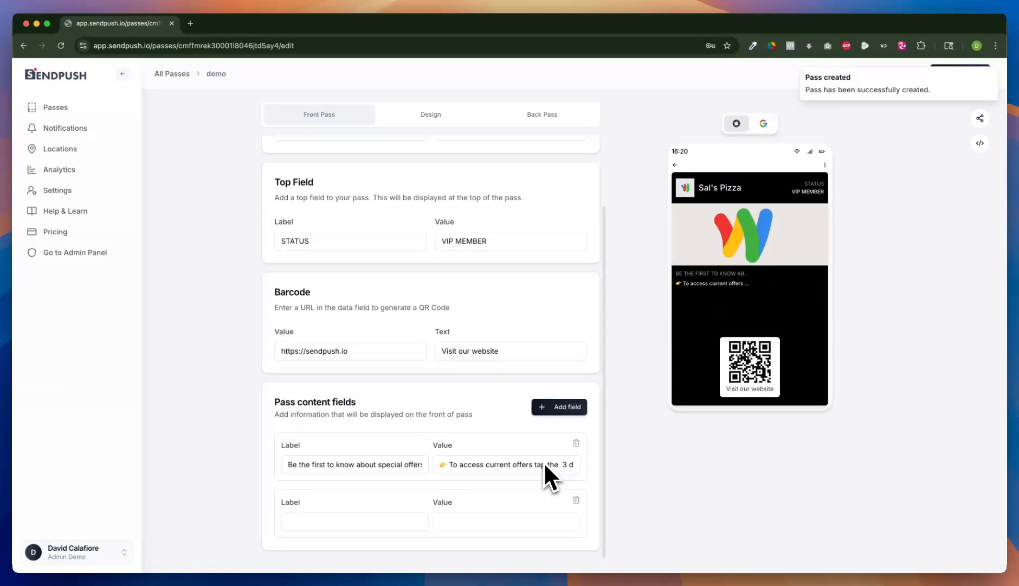
left_click(575, 500)
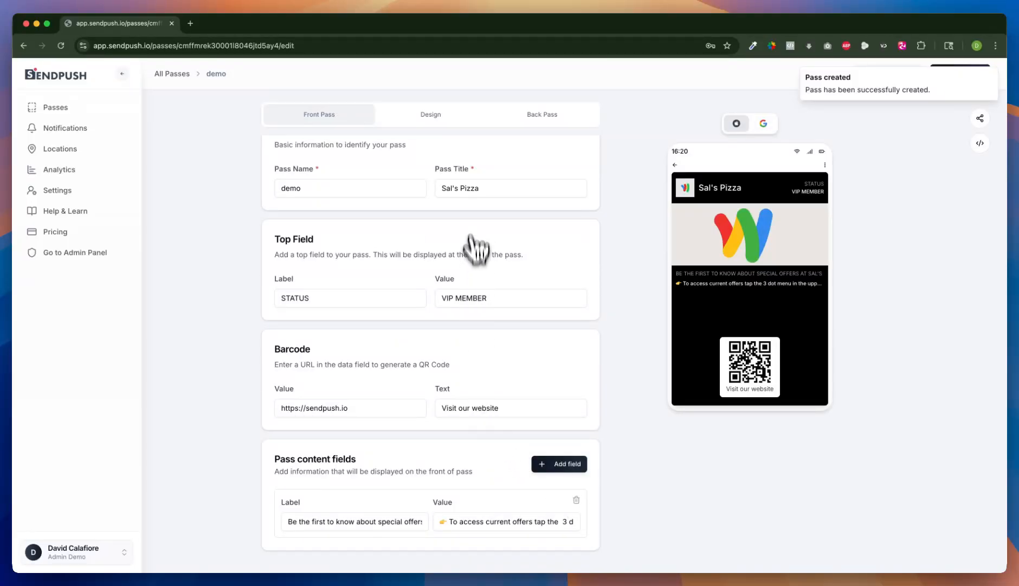
Step: Save the pass updates
scroll(383, 261, "down", 1)
left_click(968, 75)
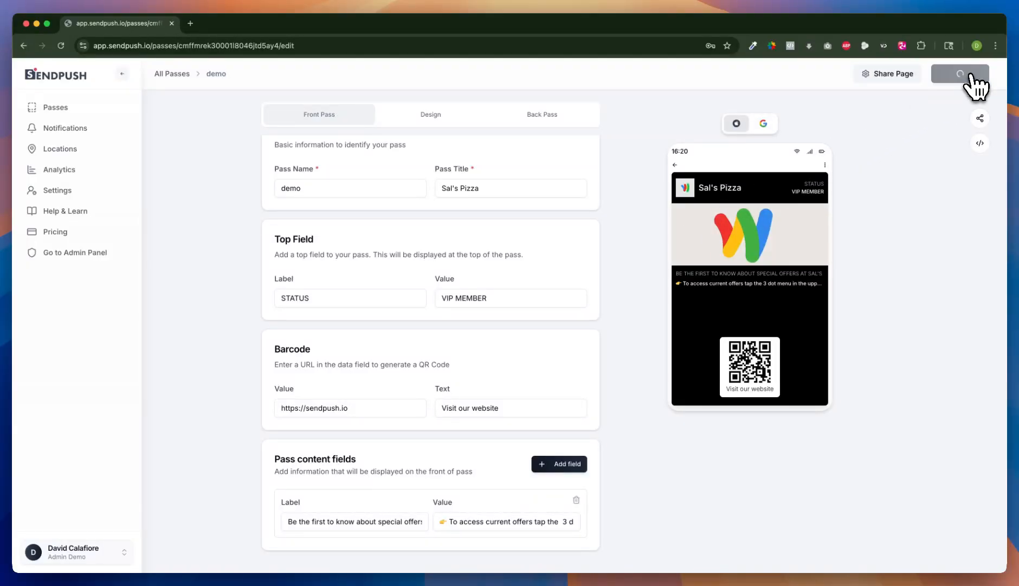
Step: Open the pass design and try replacing the cover image with the Pottstown Local Scoop graphic, closing the crop dialog unsaved
left_click(431, 117)
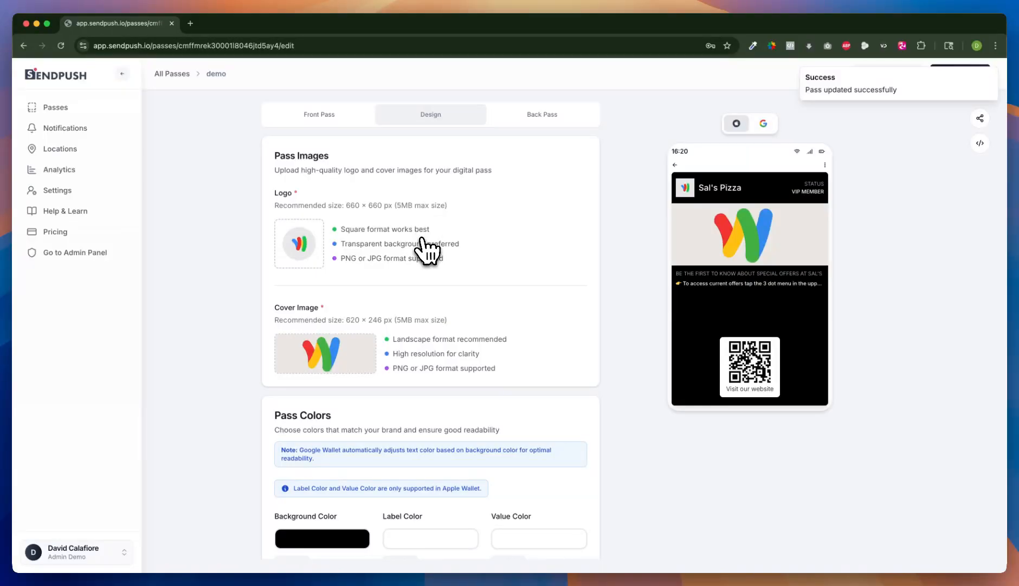
scroll(374, 314, "down", 1)
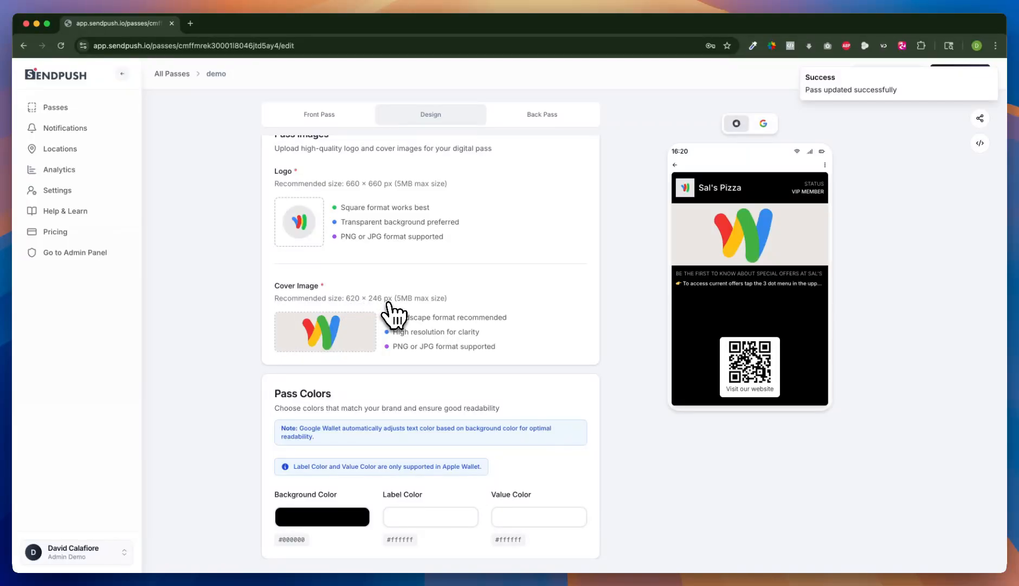
left_click(342, 345)
scroll(429, 327, "down", 5)
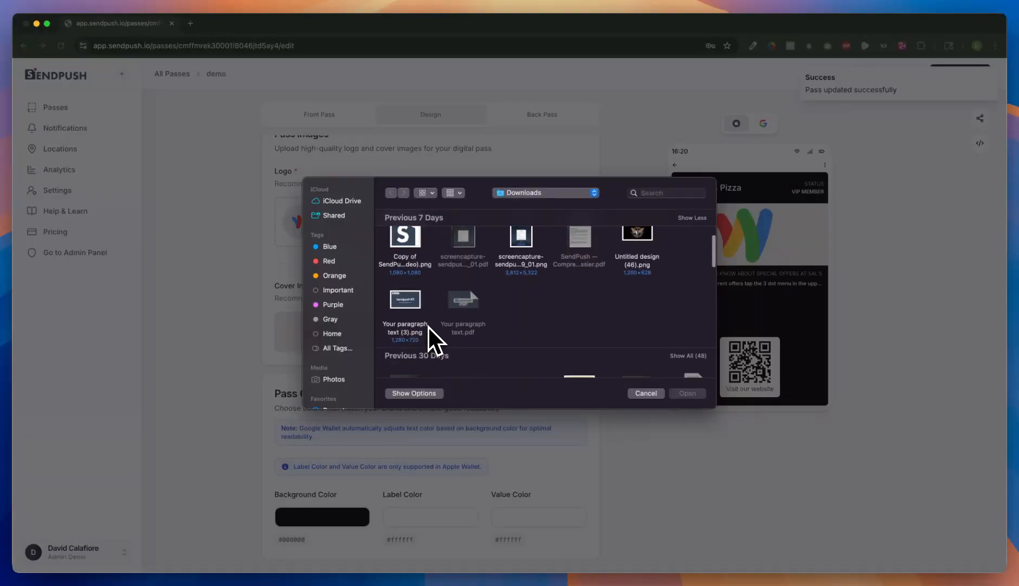
scroll(428, 326, "down", 4)
scroll(428, 327, "down", 1)
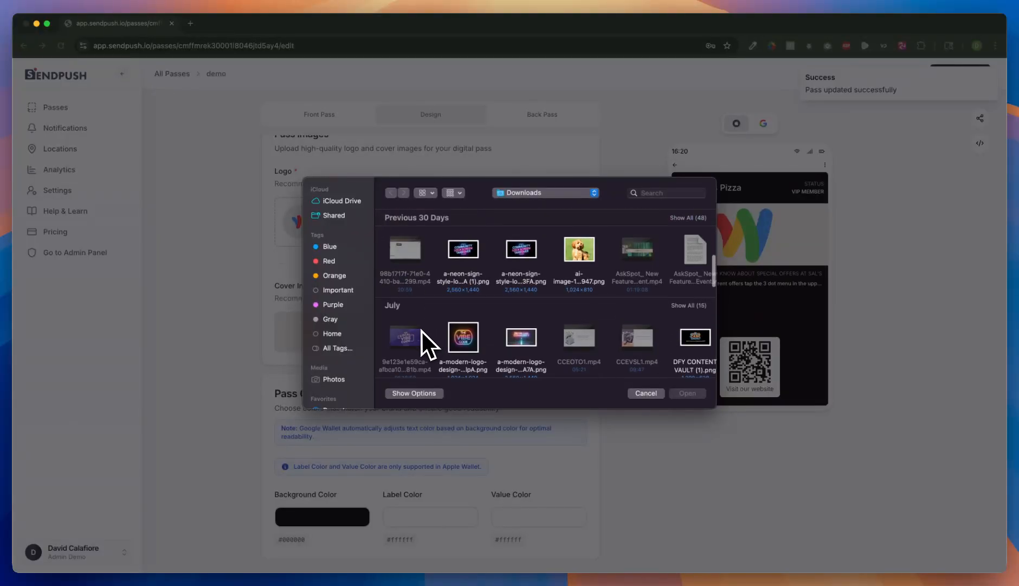
scroll(439, 329, "down", 5)
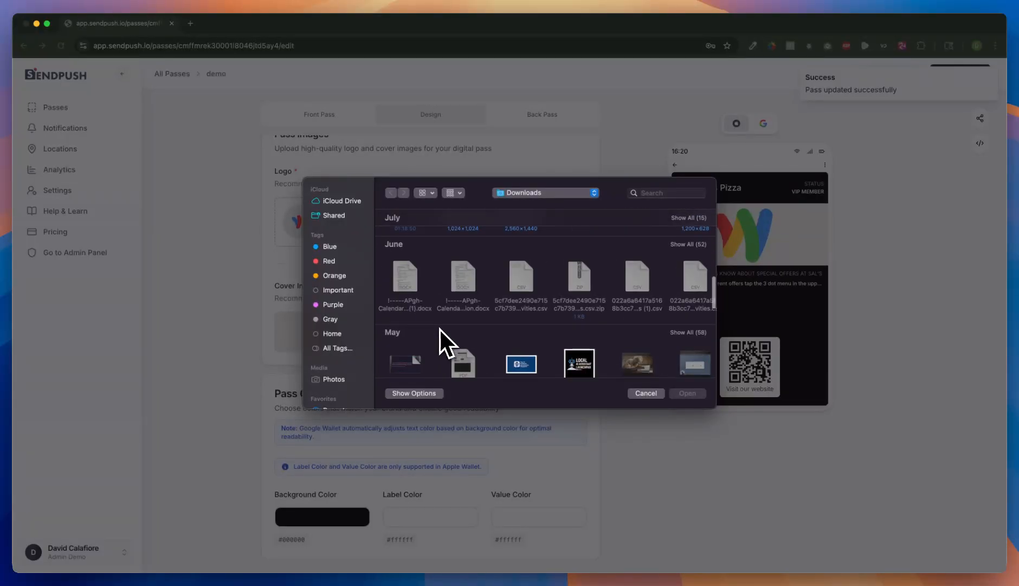
scroll(438, 328, "down", 8)
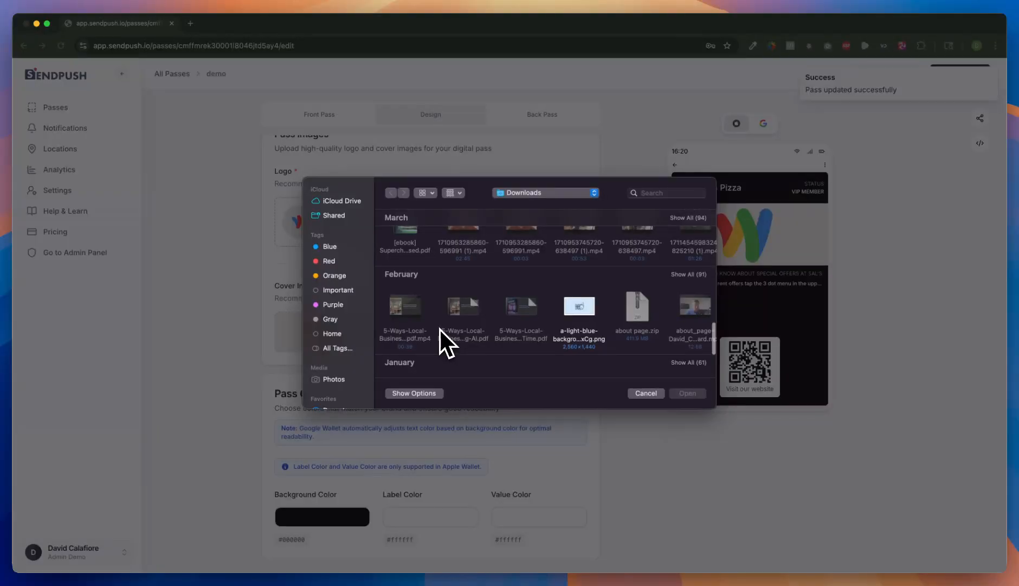
scroll(439, 328, "down", 4)
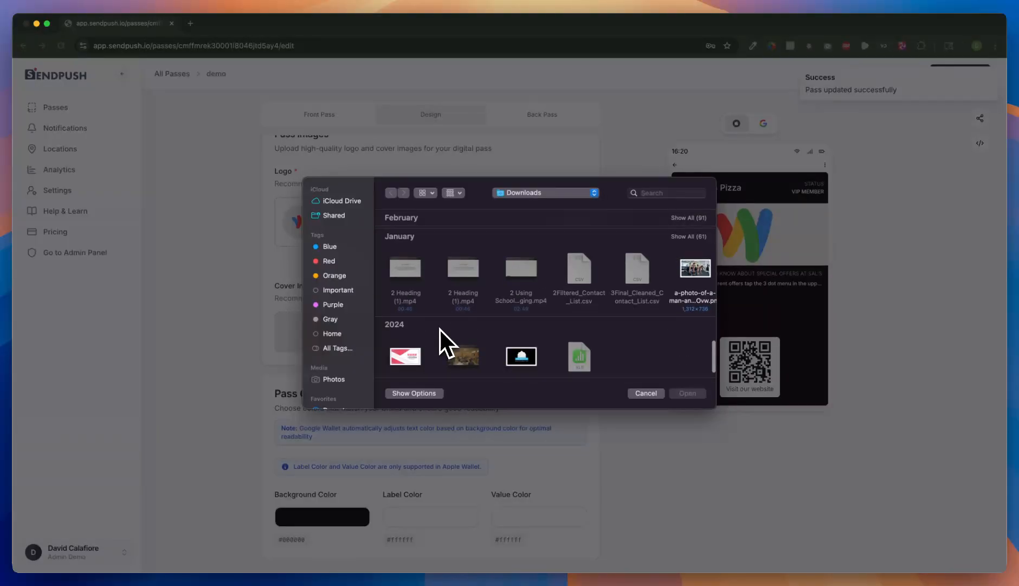
double_click(408, 360)
mouse_move(428, 353)
left_mouse_down()
mouse_move(428, 316)
mouse_move(412, 357)
left_mouse_up()
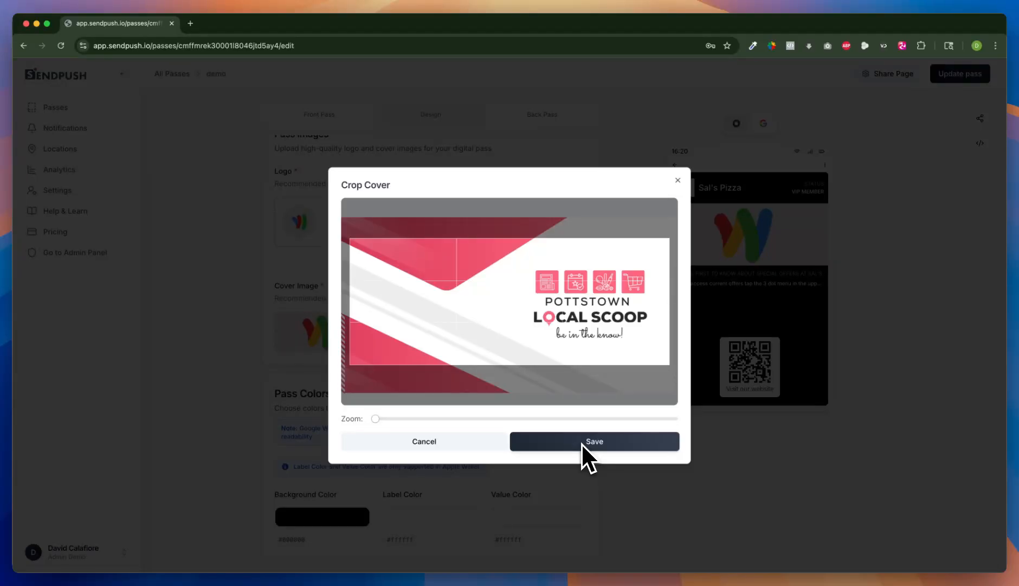
mouse_move(376, 421)
left_mouse_down()
mouse_move(449, 428)
mouse_move(371, 432)
left_mouse_up()
left_click(678, 180)
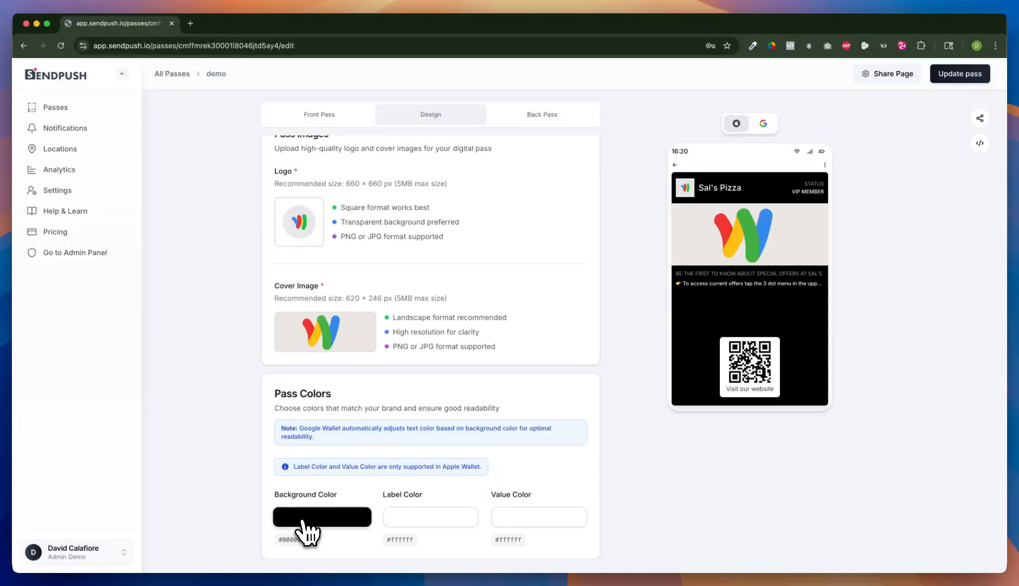
Step: Set the pass background colour to white (#ffffff)
left_click(301, 524)
left_click(312, 548)
left_click_drag(314, 551, 270, 518)
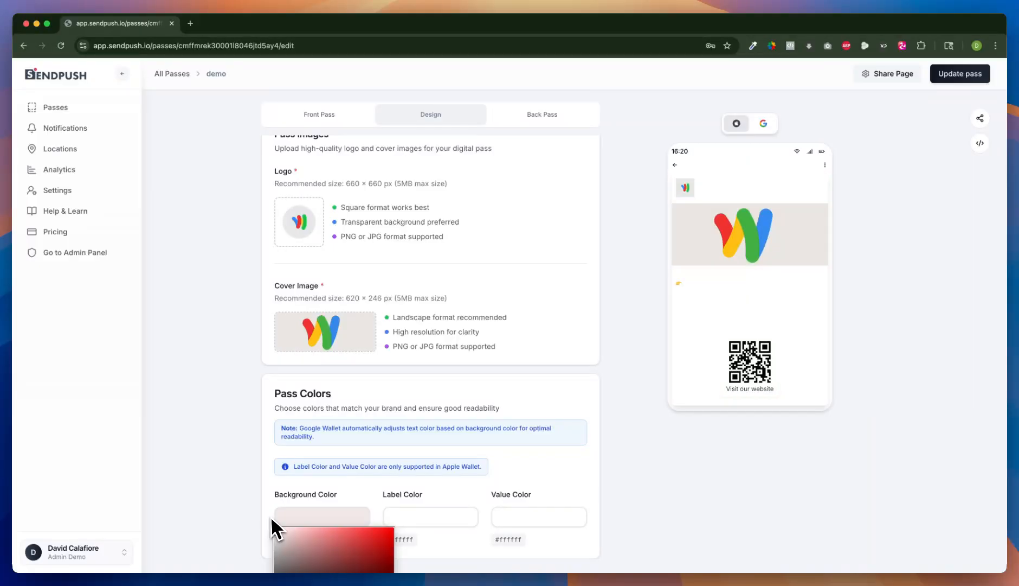
left_click(347, 418)
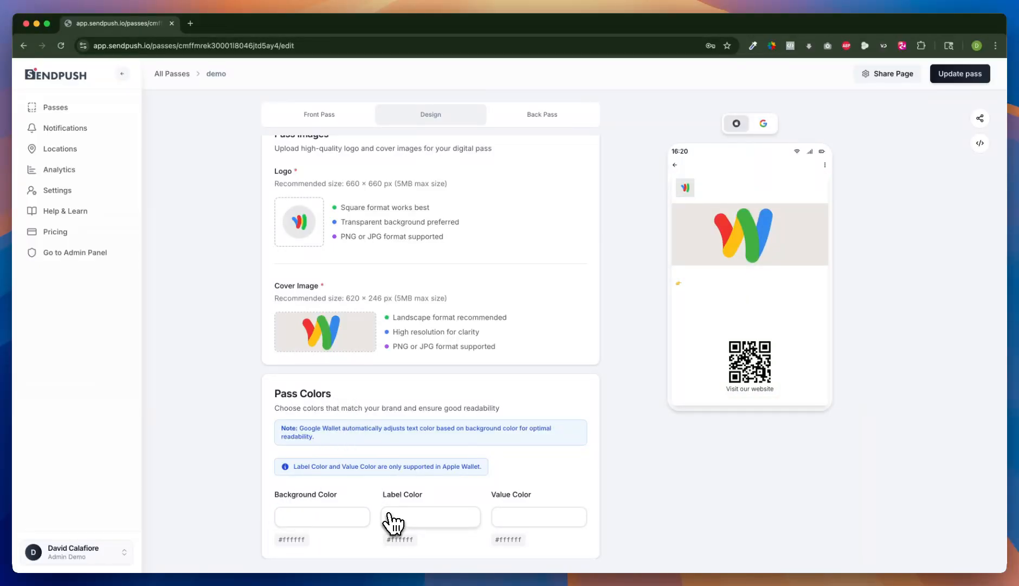
Step: Set both the label colour and the value colour to black (#000000)
left_click(386, 519)
left_click_drag(405, 558, 404, 573)
left_click(515, 517)
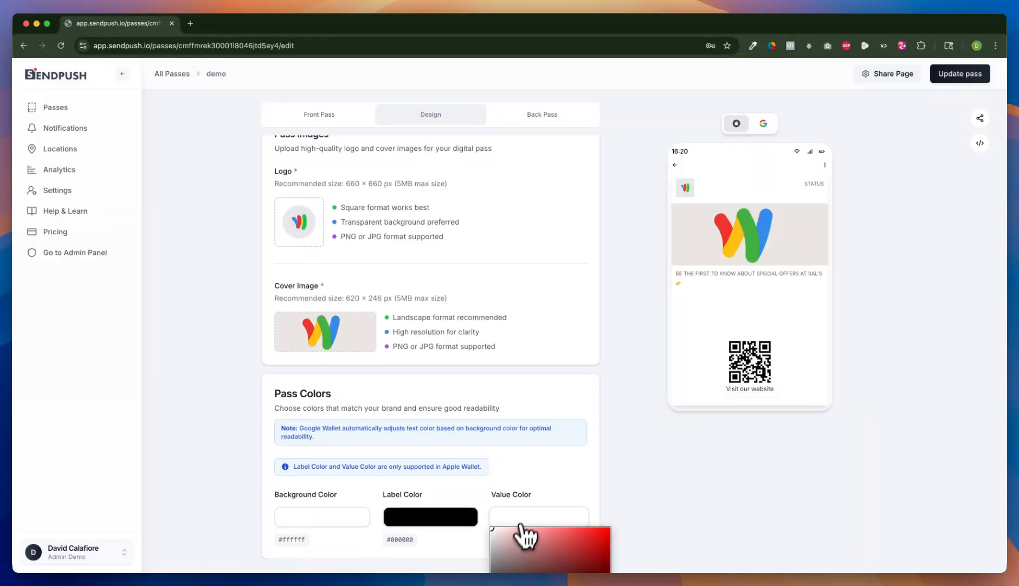
left_click_drag(510, 542, 512, 572)
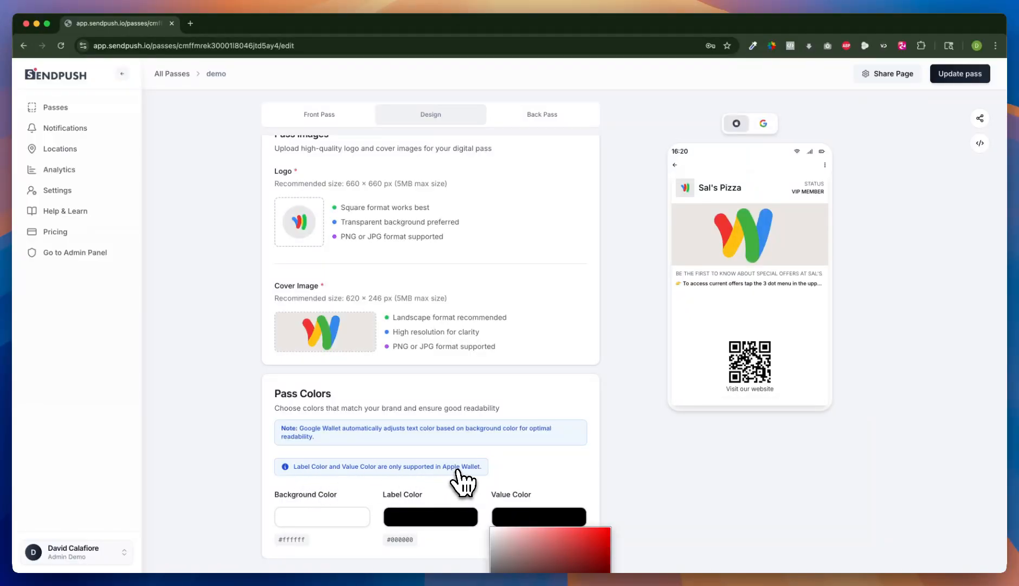
left_click(353, 449)
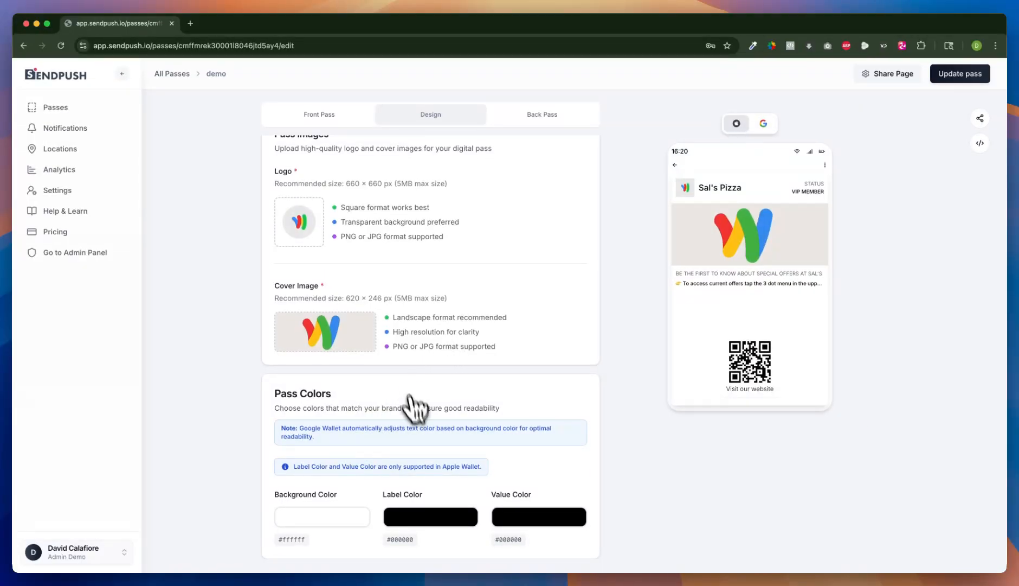
scroll(423, 398, "up", 1)
scroll(384, 319, "down", 1)
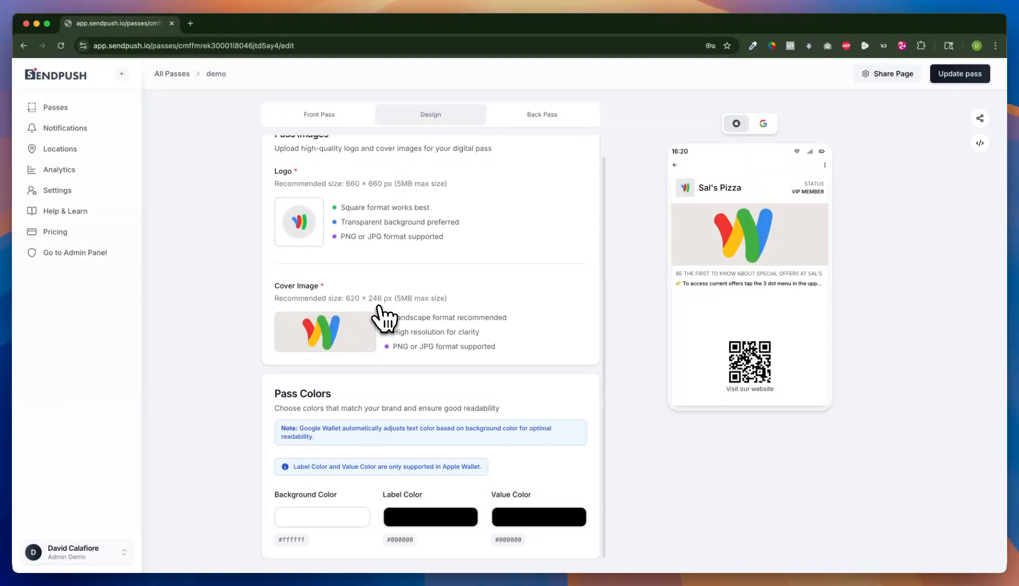
scroll(384, 319, "up", 1)
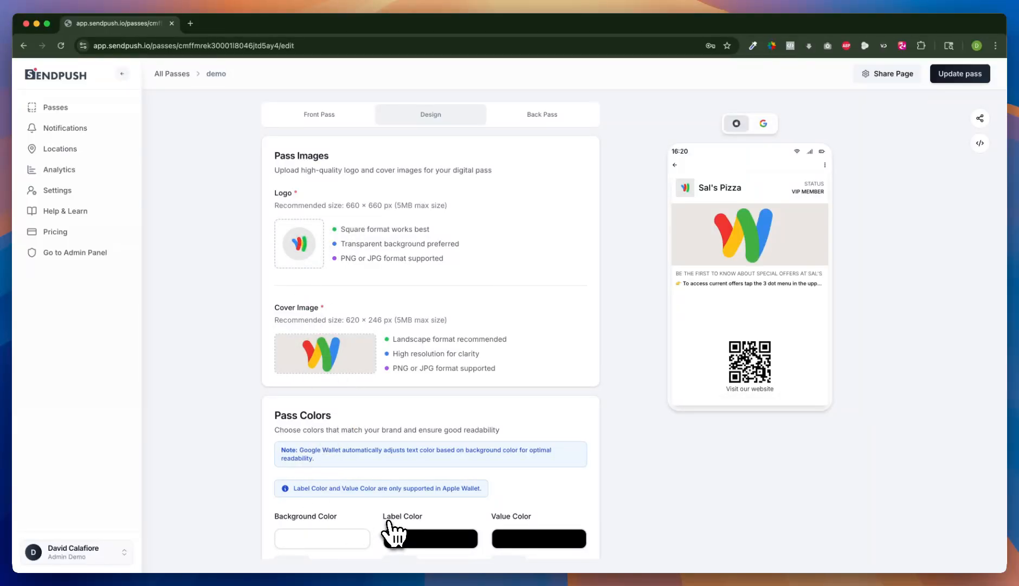
Step: On the back of the pass, add a text field titled VIP GIFT with a gift emoji
left_click(559, 115)
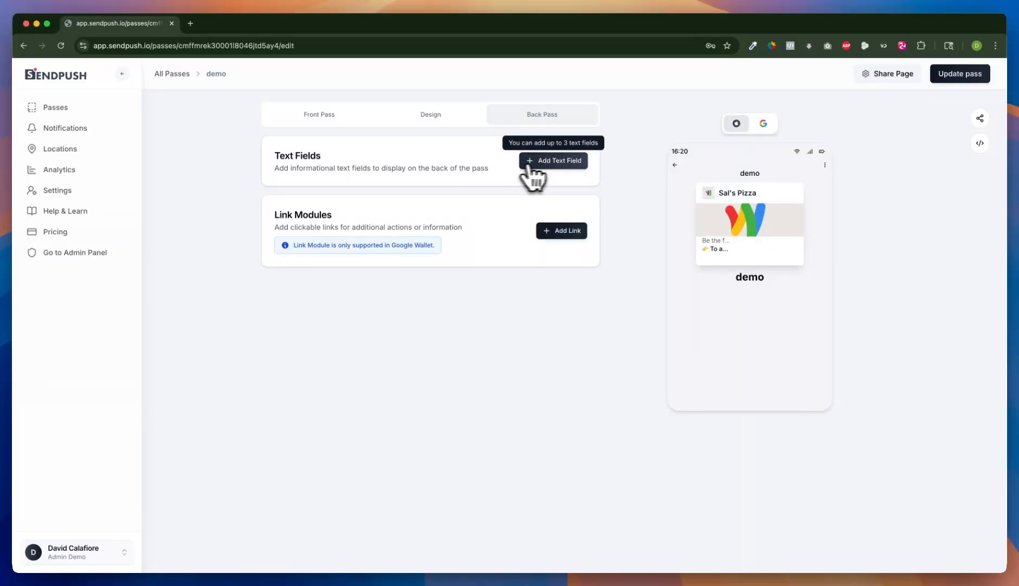
left_click(557, 172)
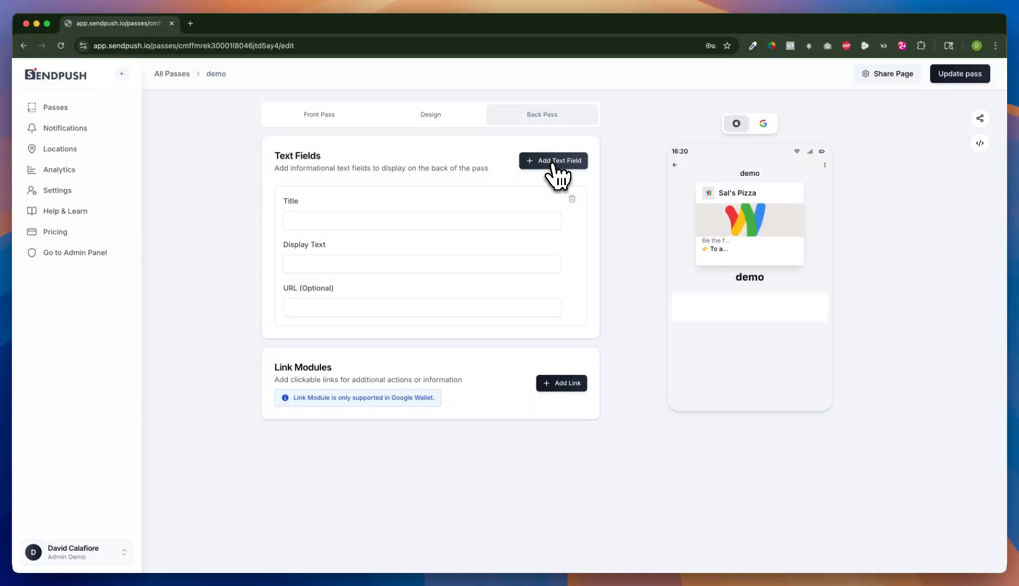
left_click(345, 220)
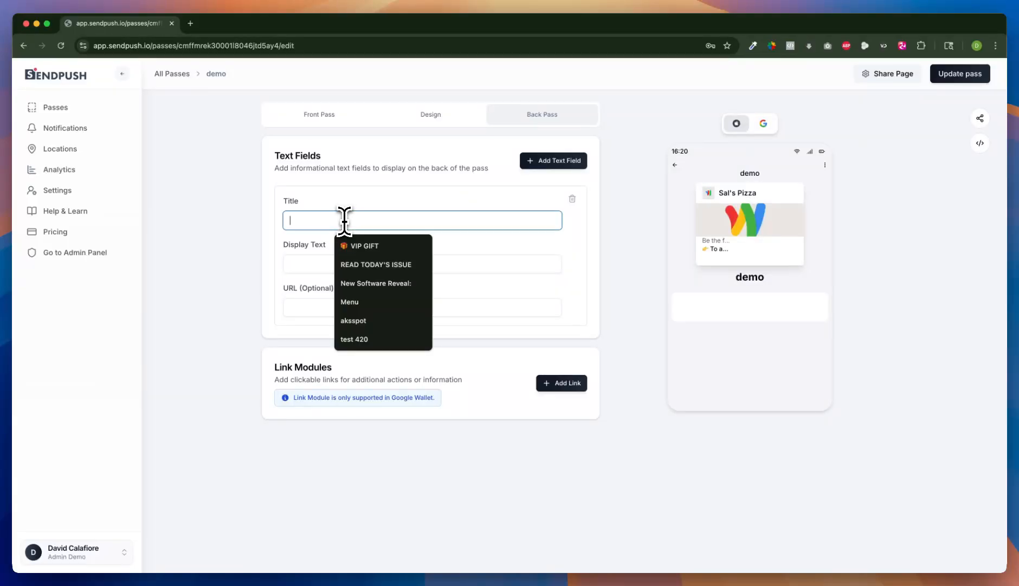
left_click(357, 244)
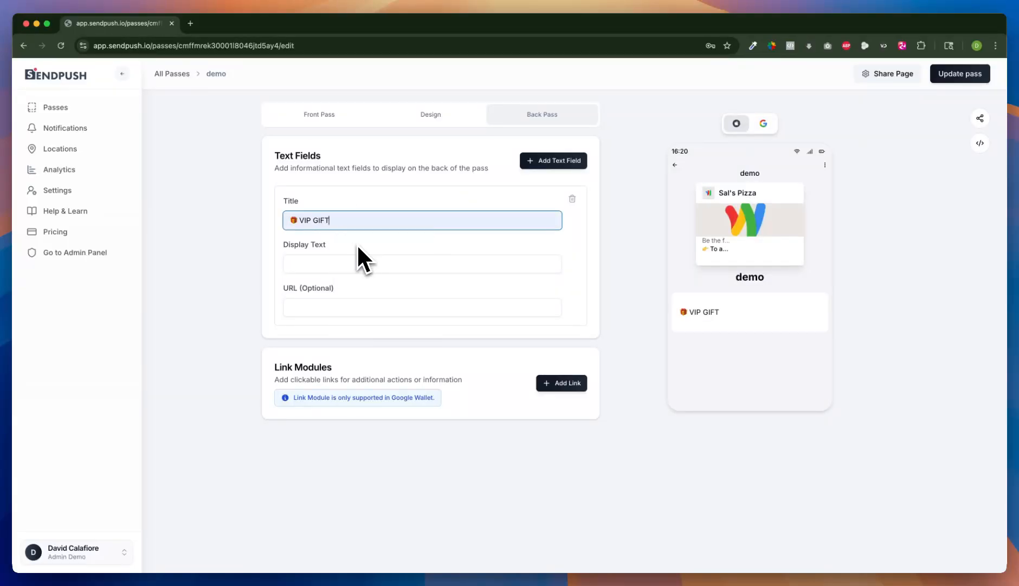
left_click(301, 309)
left_click(344, 351)
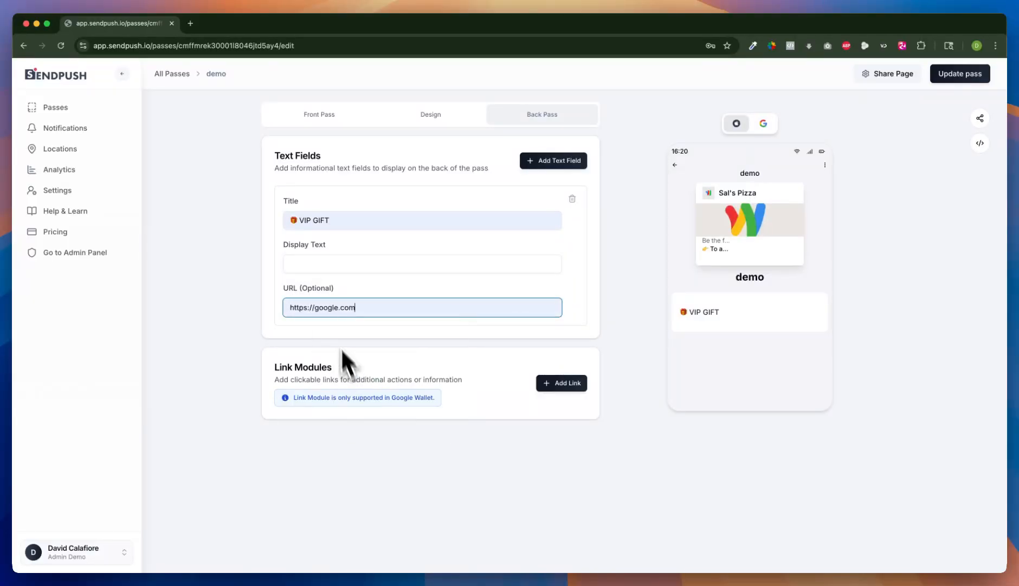
Step: Set the back text field's display text to TAP HERE with a fire emoji in front
left_click(322, 263)
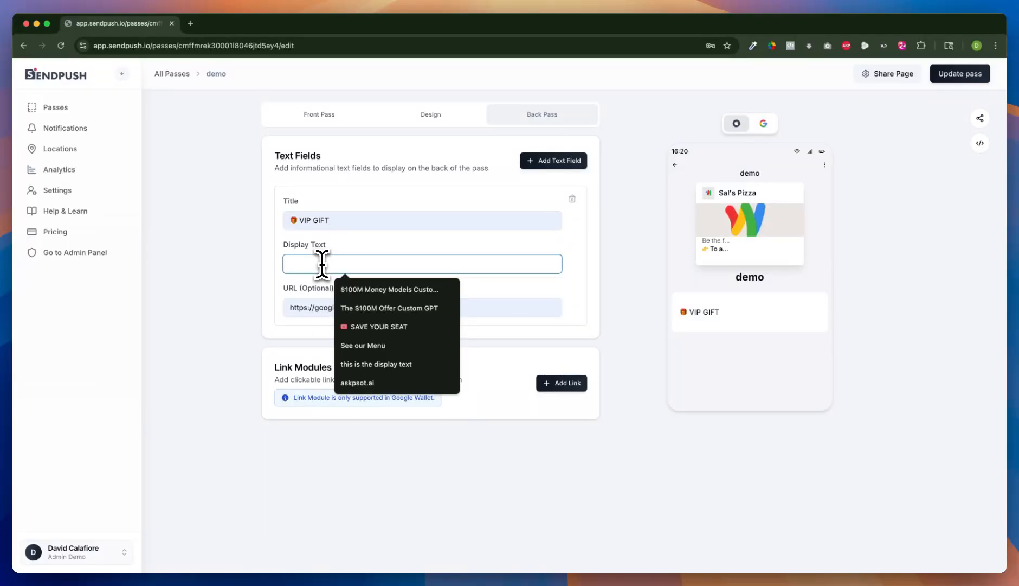
type("TAP")
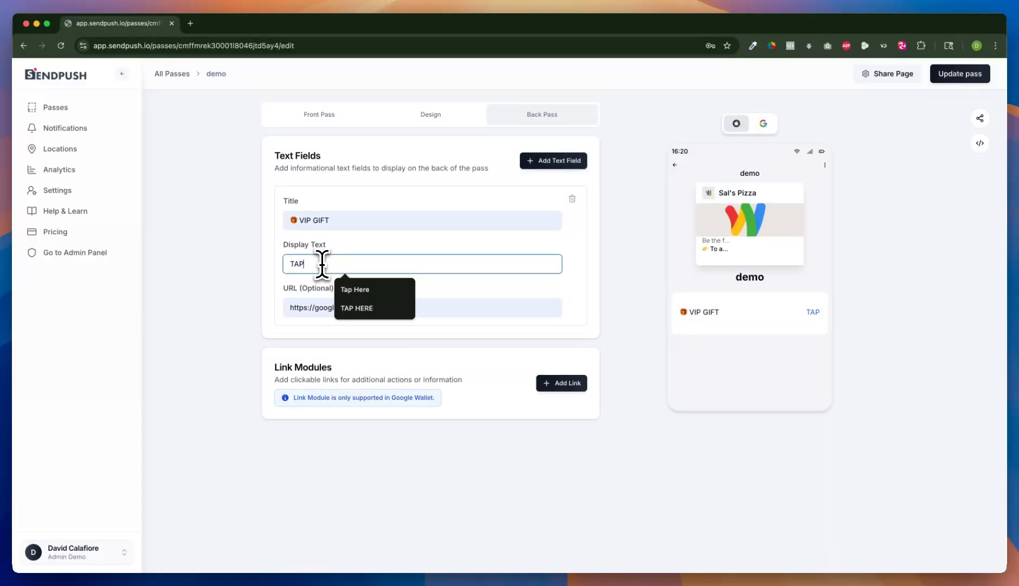
left_click(369, 311)
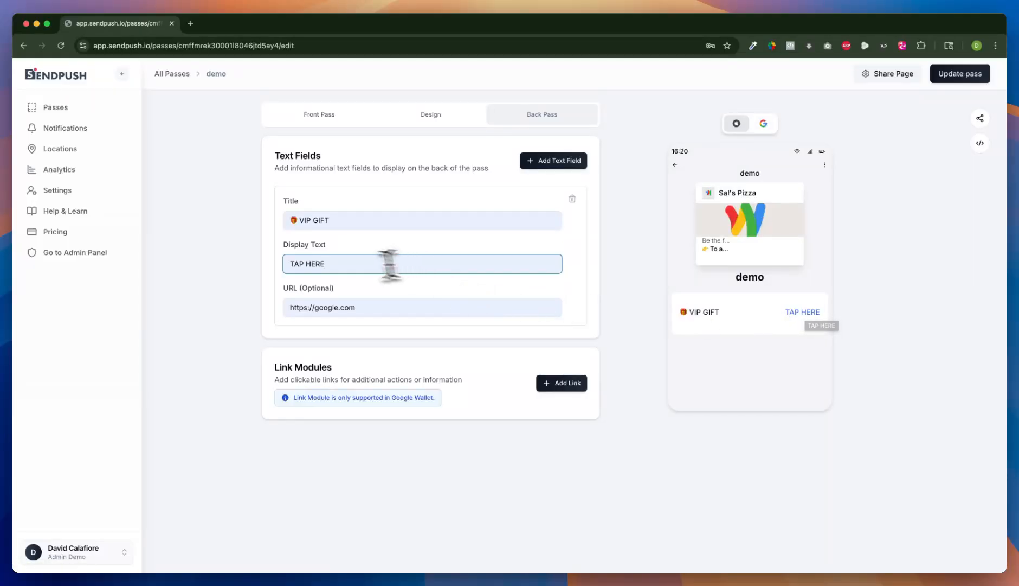
left_click(291, 263)
key("ctrl+super+space")
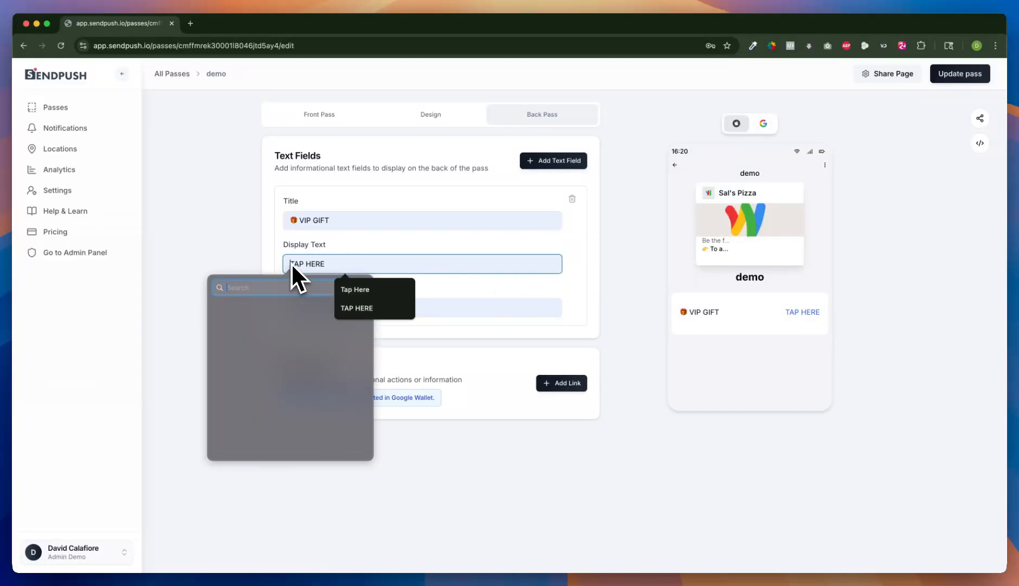
key("Escape")
left_click(246, 319)
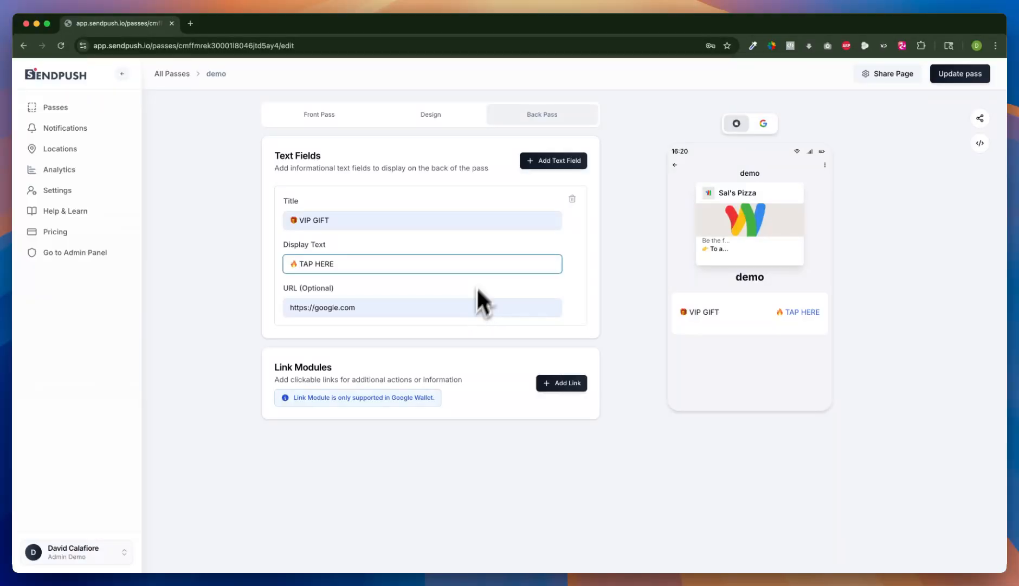
left_click(566, 163)
left_click(564, 163)
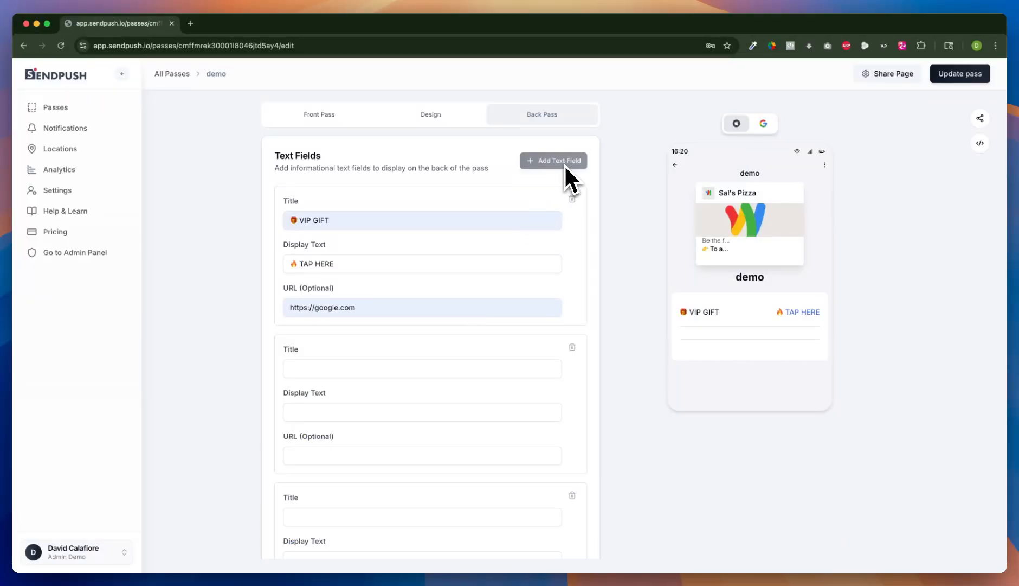
scroll(512, 288, "down", 3)
scroll(537, 293, "up", 3)
scroll(382, 288, "down", 2)
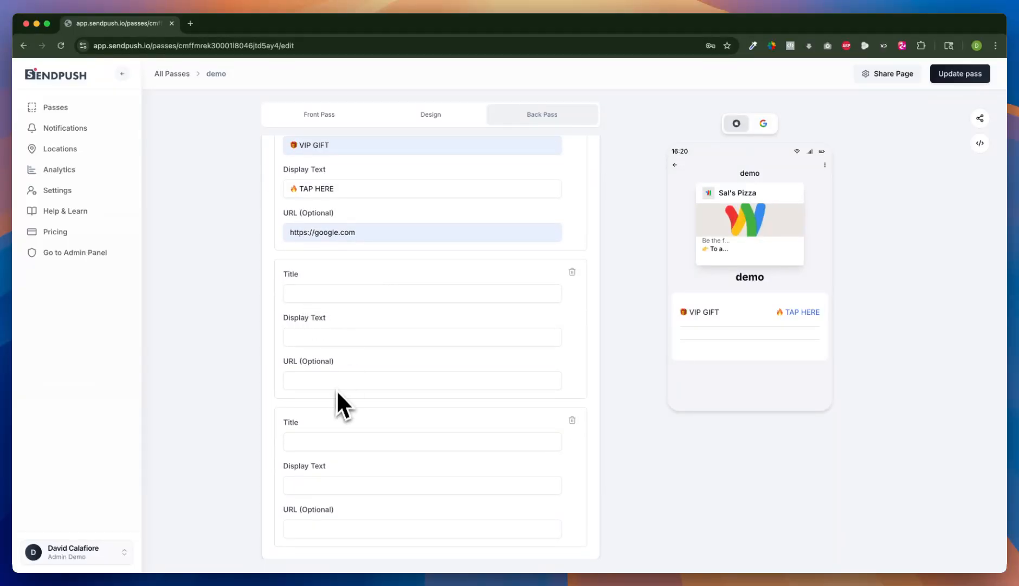
left_click(572, 421)
left_click(572, 330)
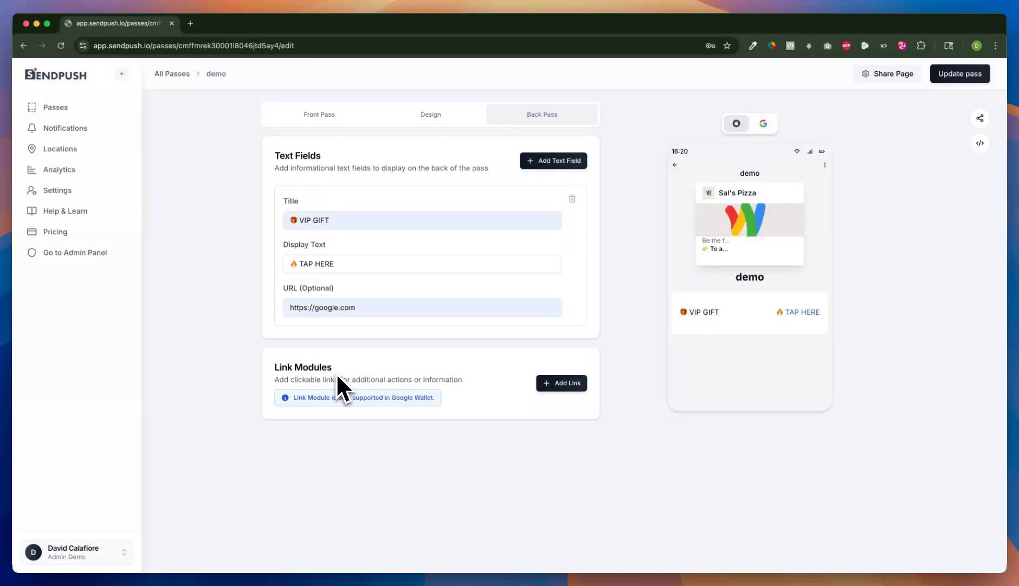
left_click(568, 386)
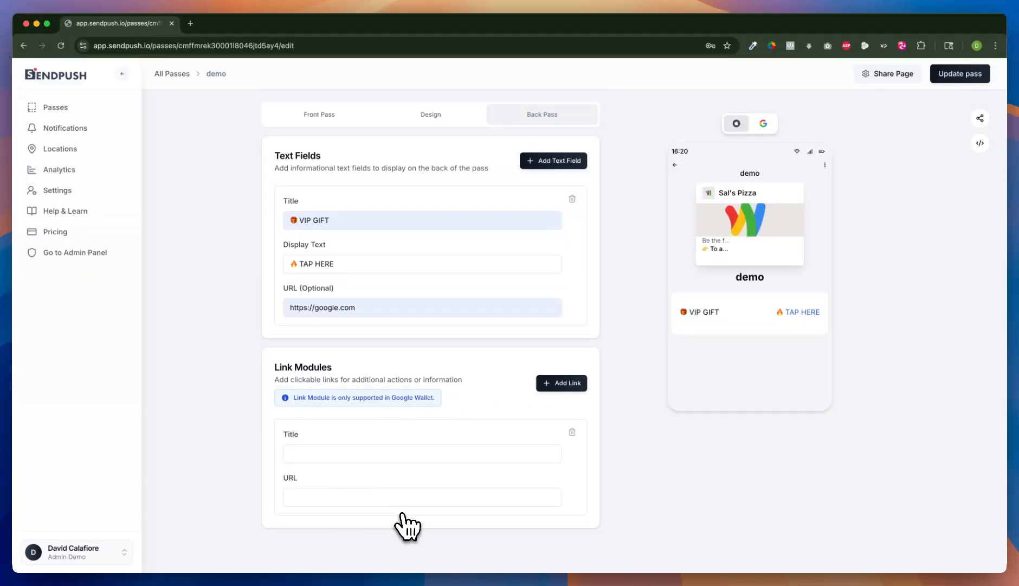
left_click(303, 453)
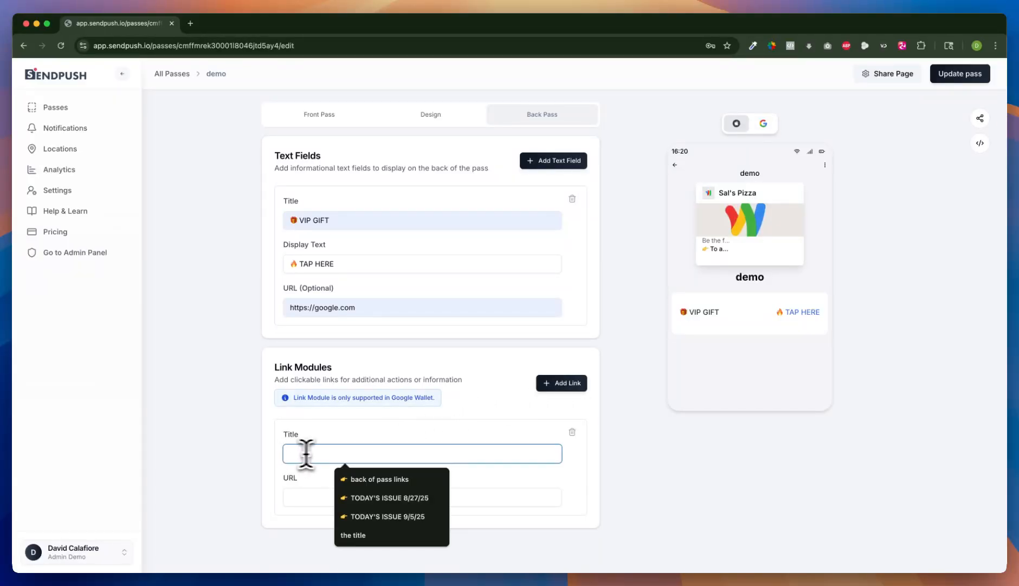
left_click(762, 126)
left_click(369, 453)
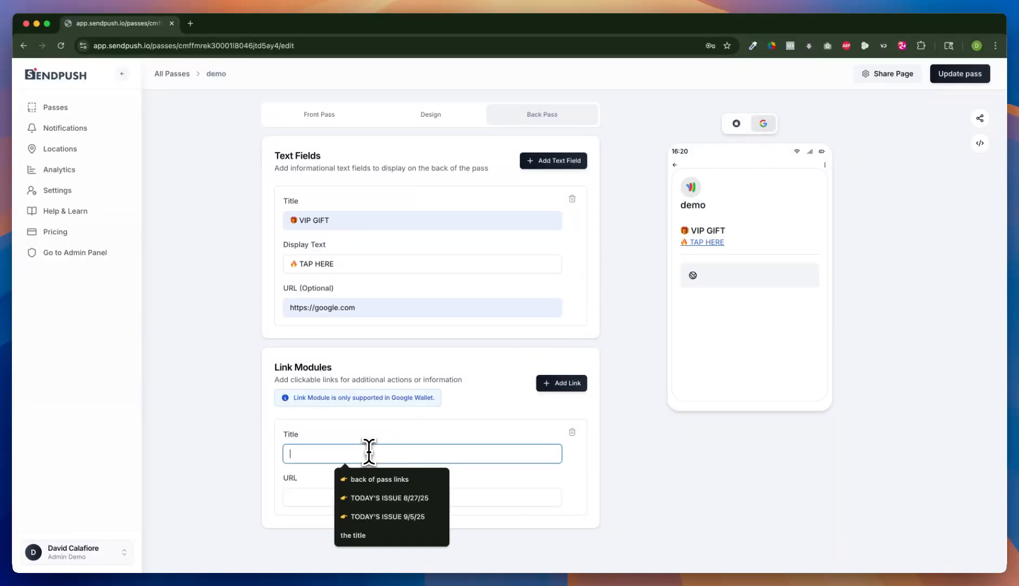
type("title")
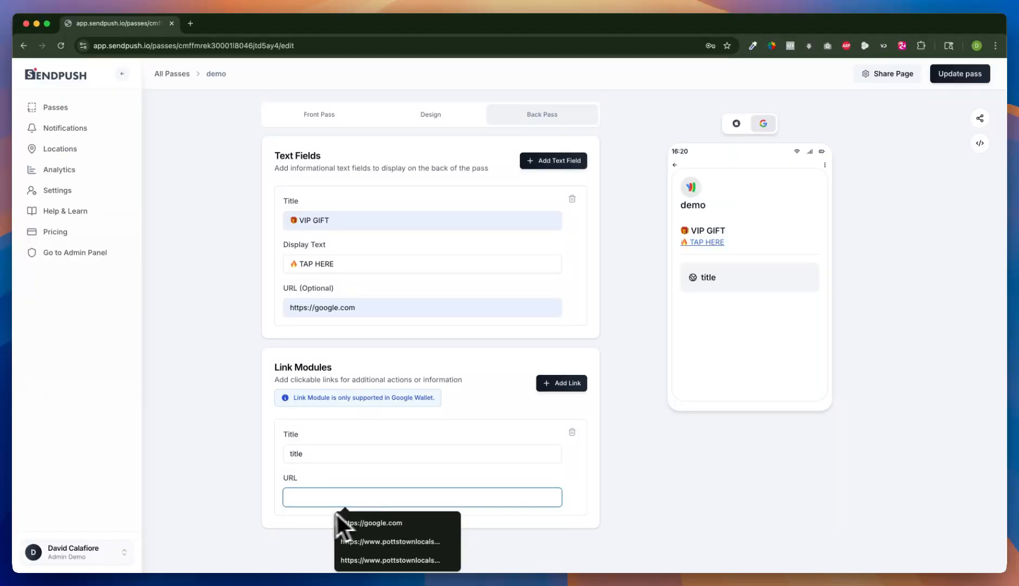
left_click(360, 523)
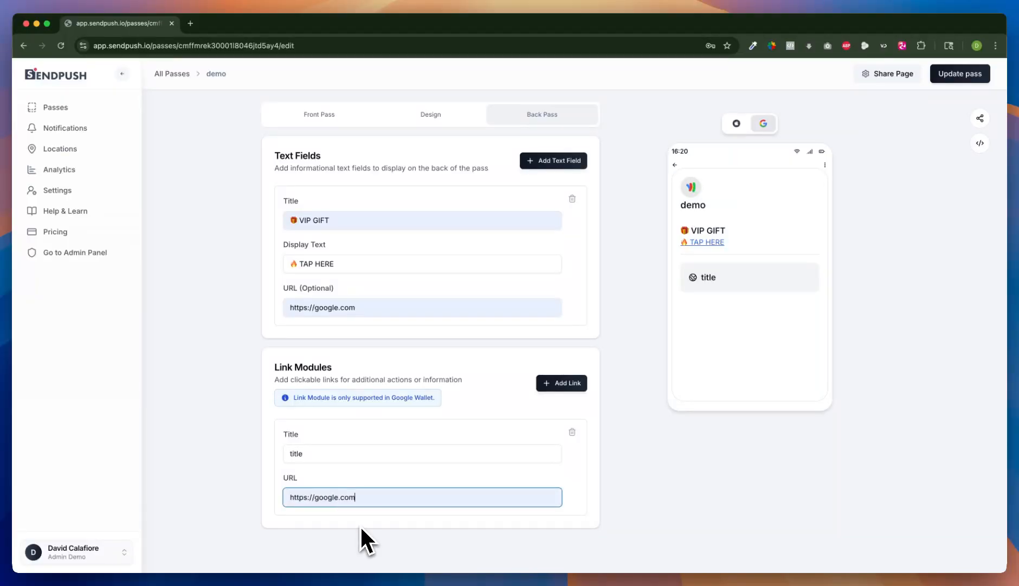
left_click(408, 475)
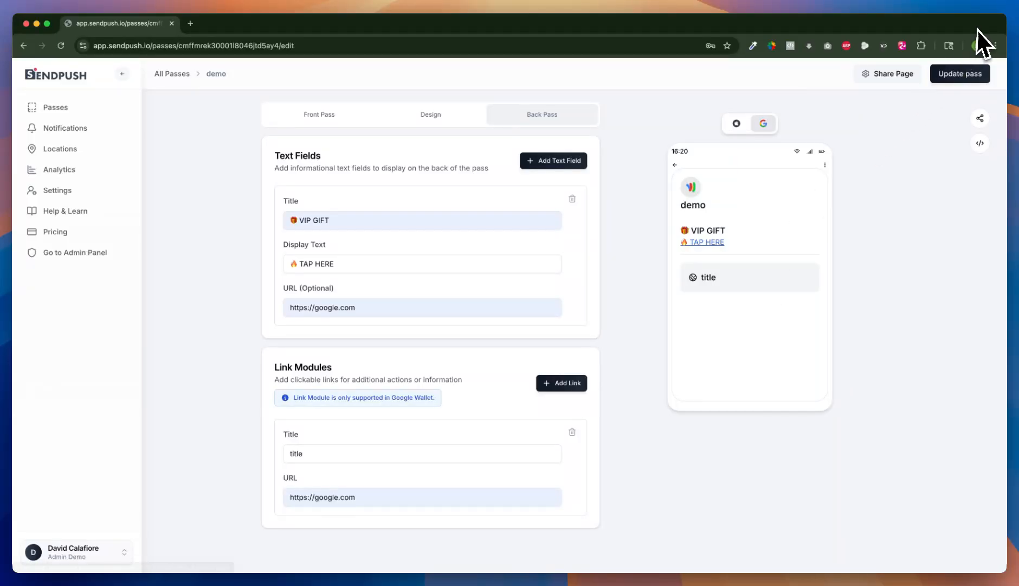
Step: Update the pass and review its Front Pass, Design and Back Pass settings
left_click(964, 74)
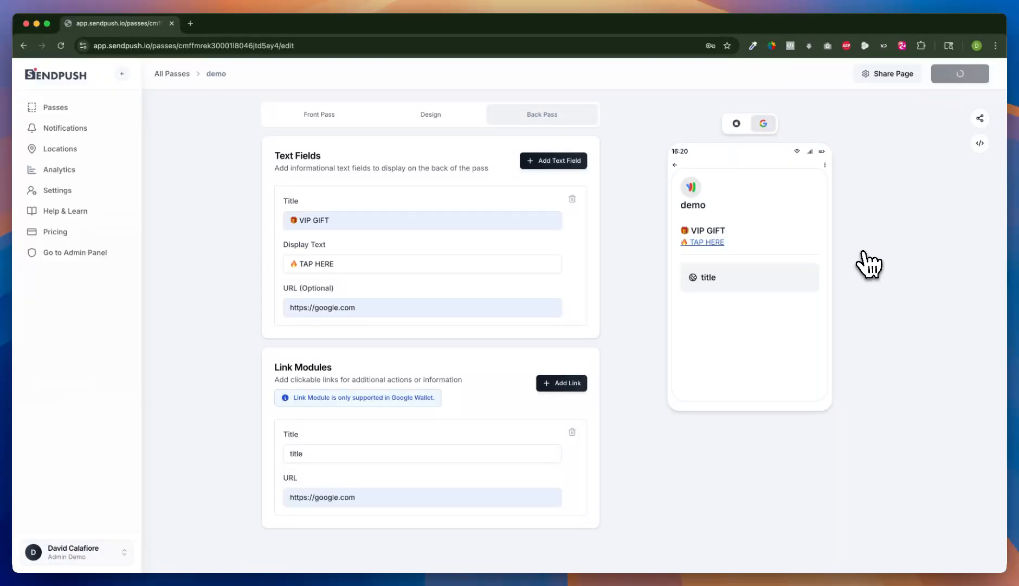
left_click(323, 117)
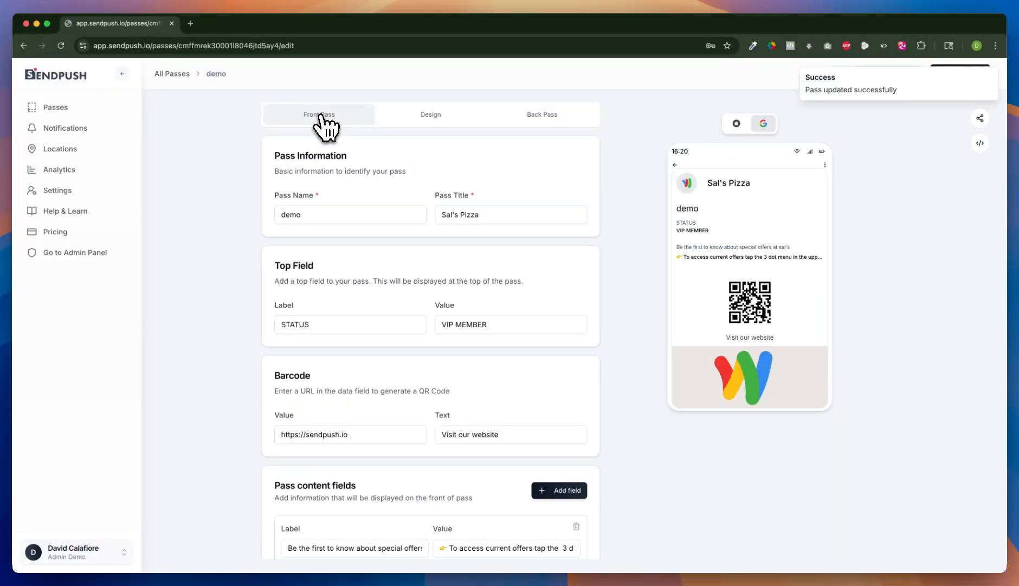
left_click(425, 115)
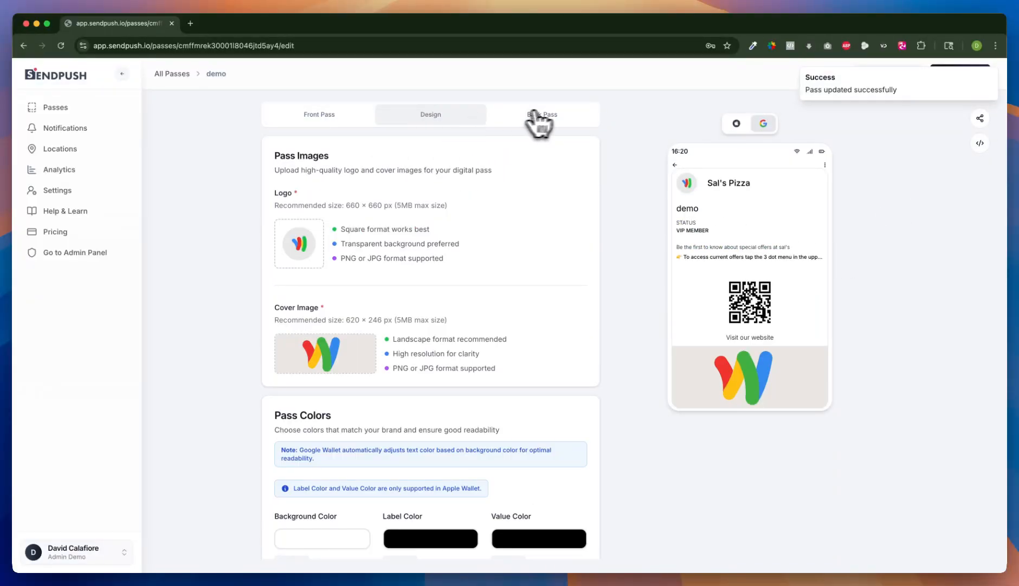
left_click(550, 114)
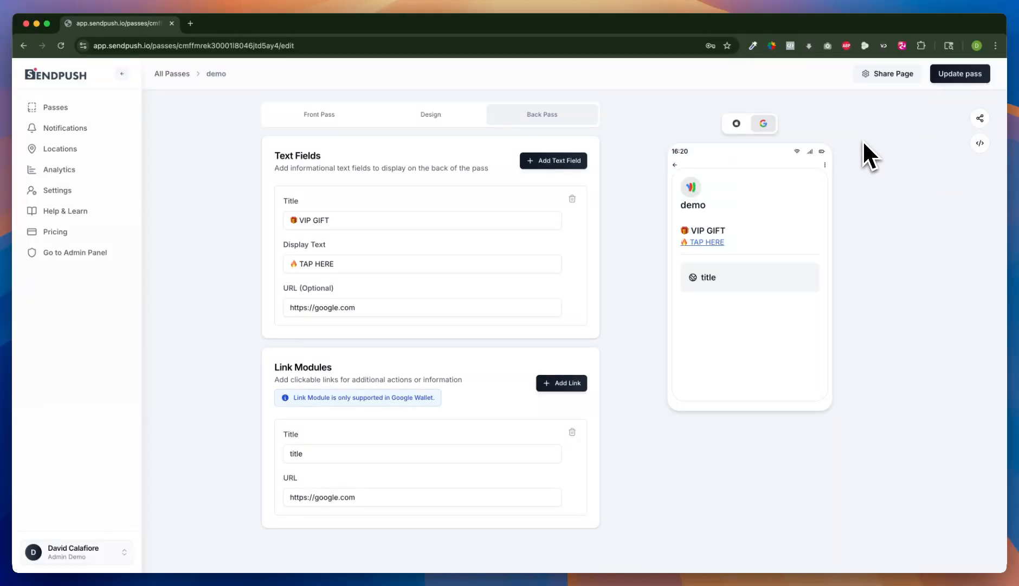
Step: Copy the pass's share URL and open it in the browser
left_click(980, 120)
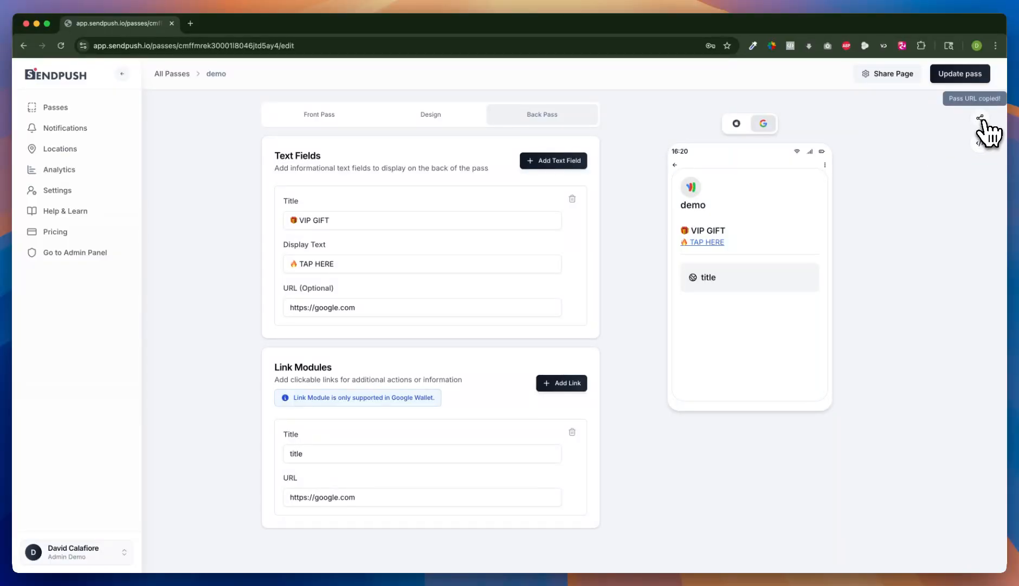
left_click(198, 46)
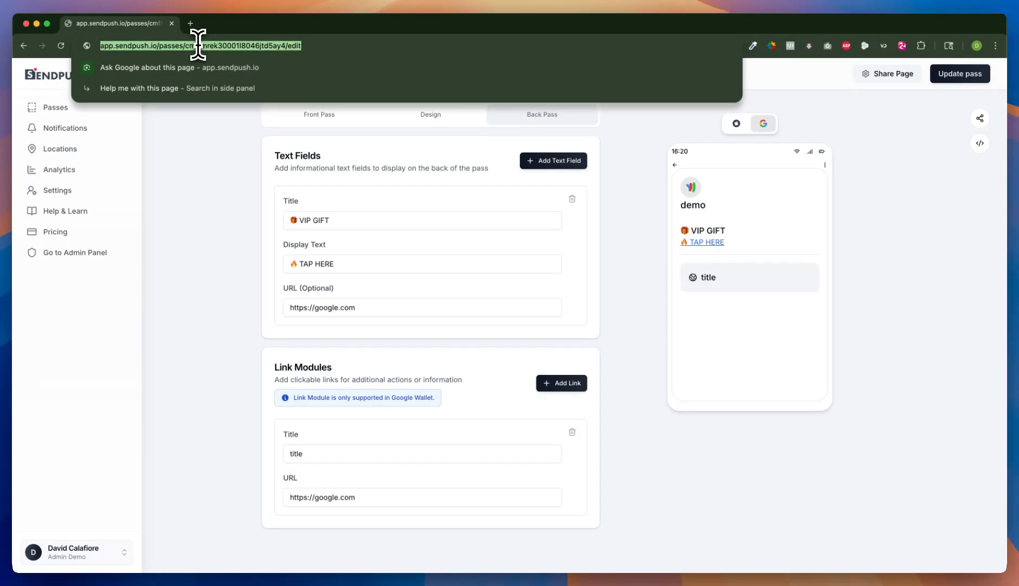
key("super+v")
key("Return")
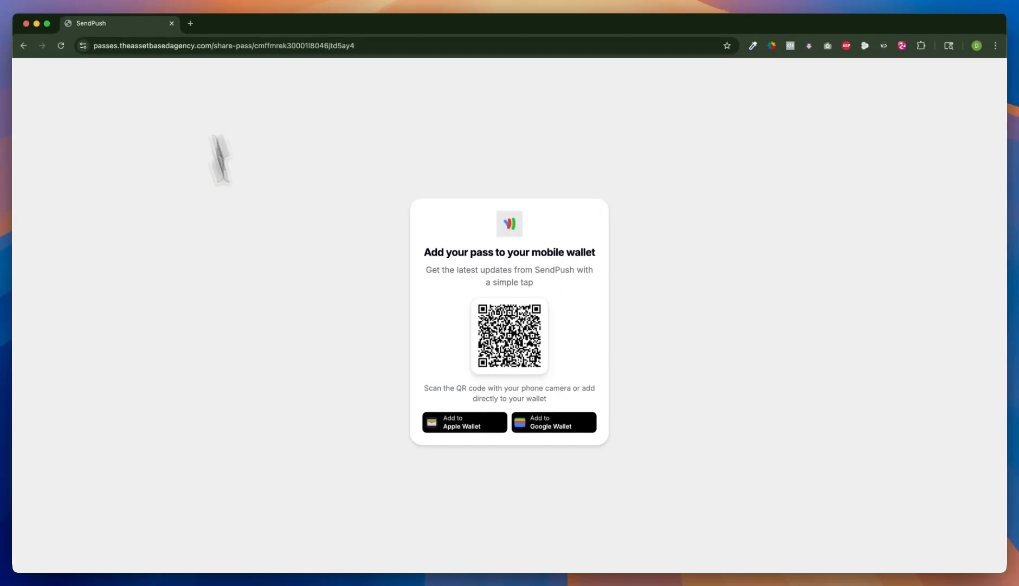